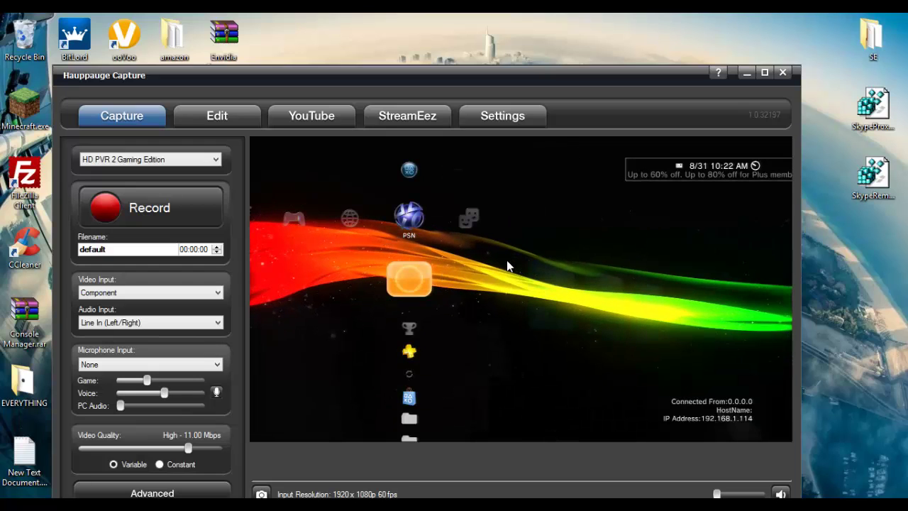
# Connect FileZilla to the PS3 at 192.168.1.114 using Quickconnect
pyautogui.click(781, 78)
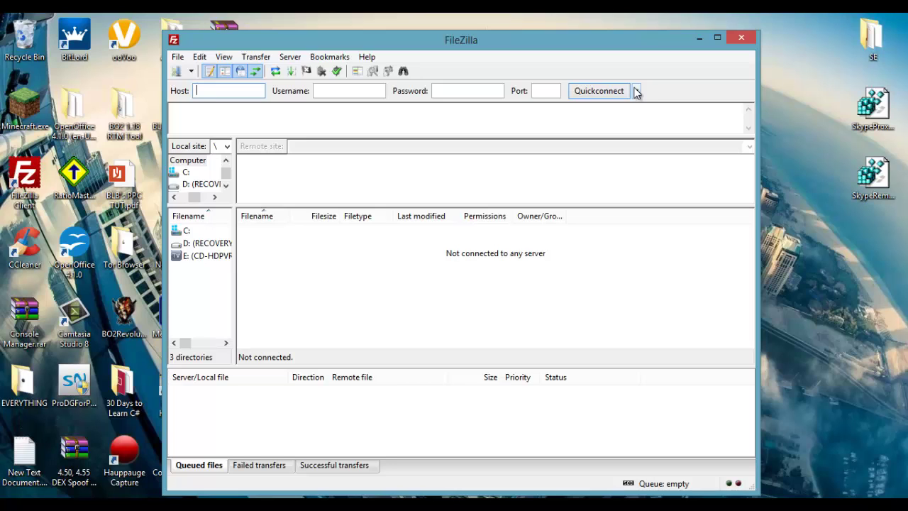
pyautogui.click(637, 91)
pyautogui.click(678, 132)
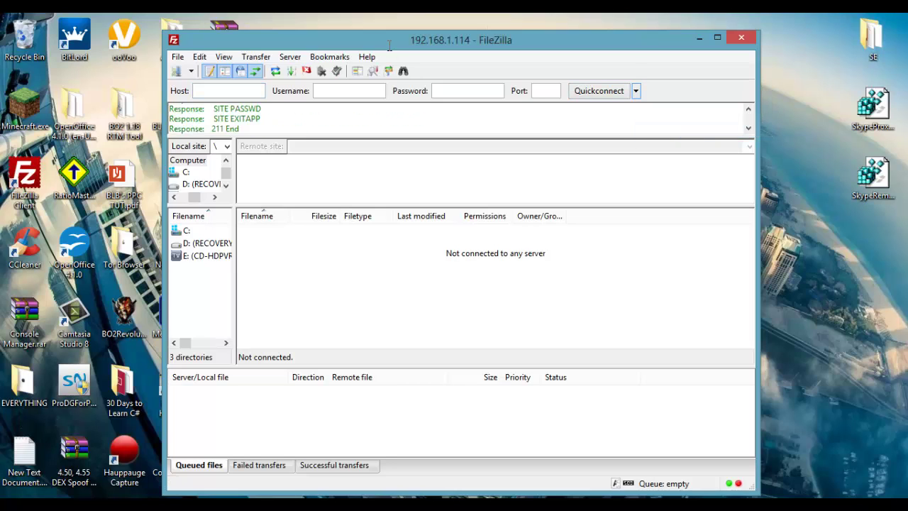
pyautogui.moveTo(389, 45); pyautogui.dragTo(392, 36)
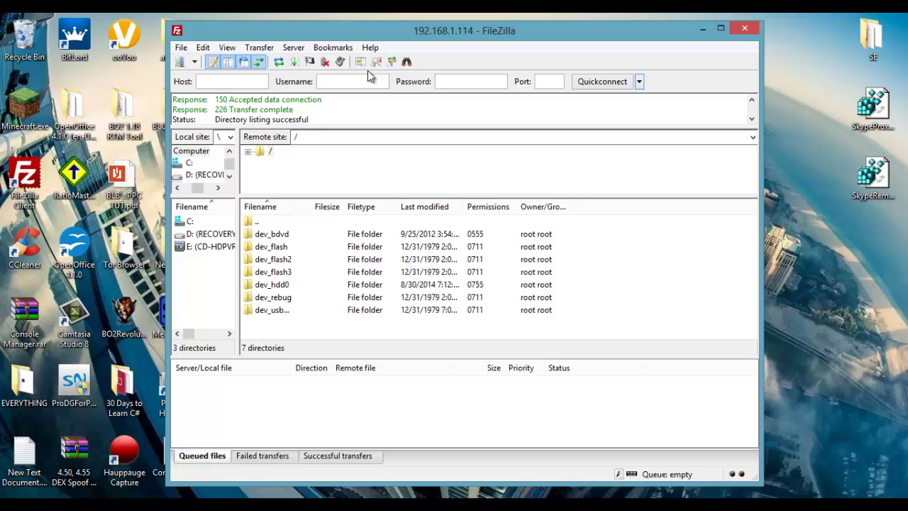
# Open /dev_rebug/vsh/resource on the console and scroll through its RCO files
pyautogui.doubleClick(277, 299)
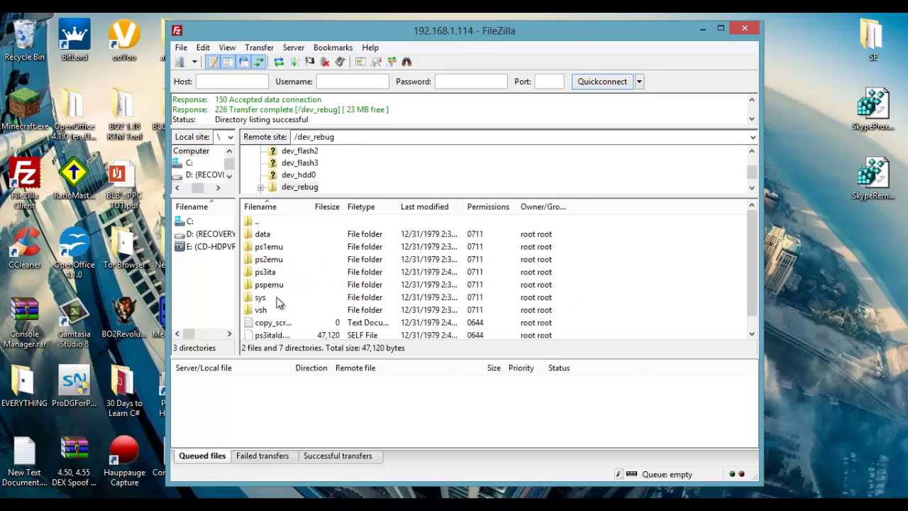
pyautogui.doubleClick(273, 309)
pyautogui.doubleClick(283, 264)
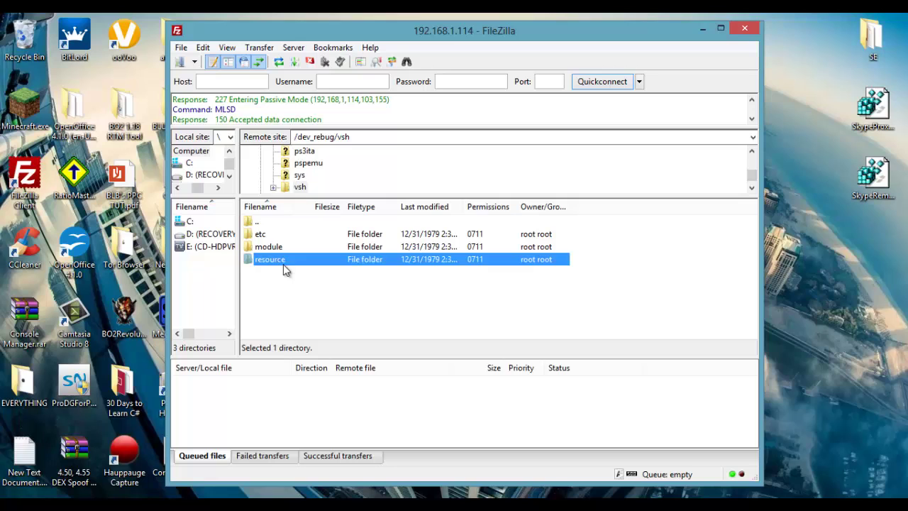
pyautogui.click(320, 298)
pyautogui.scroll(-3, 331, 304)
pyautogui.scroll(-15, 331, 304)
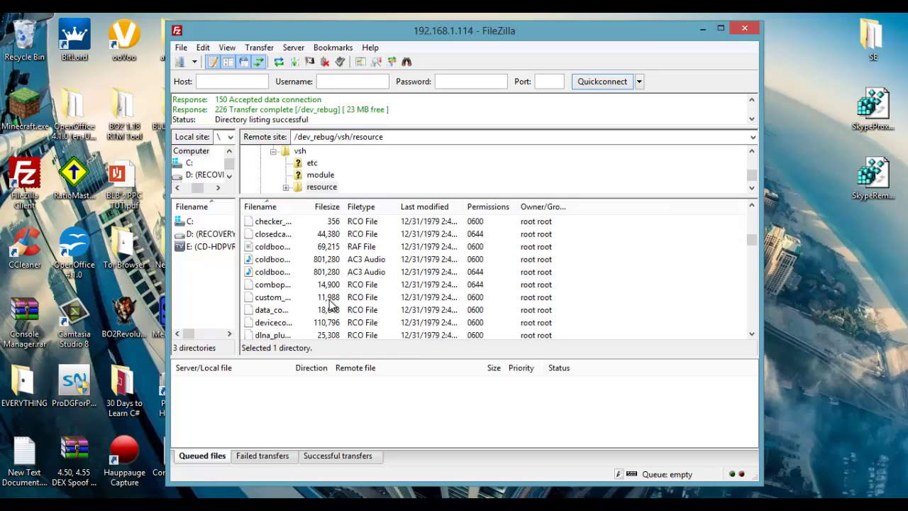
pyautogui.scroll(-7, 331, 303)
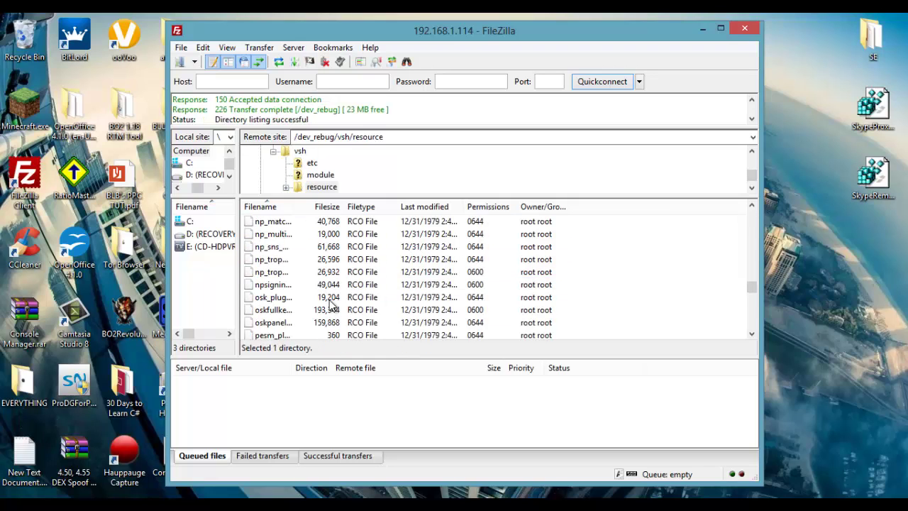
pyautogui.scroll(-6, 331, 304)
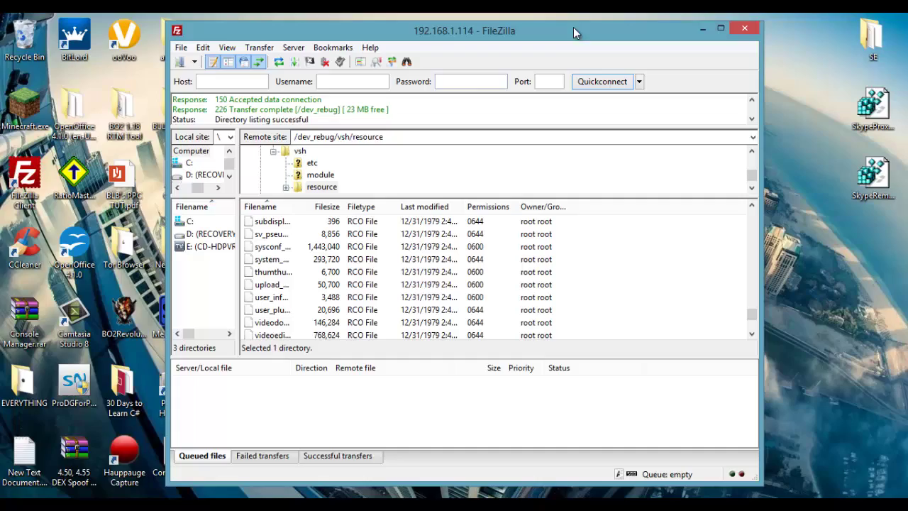
# Copy sysconf_plugin.rco from FileZilla into the .RCO stuff folder
pyautogui.moveTo(573, 26); pyautogui.dragTo(291, 97)
pyautogui.moveTo(280, 153); pyautogui.dragTo(462, 286)
pyautogui.doubleClick(424, 247)
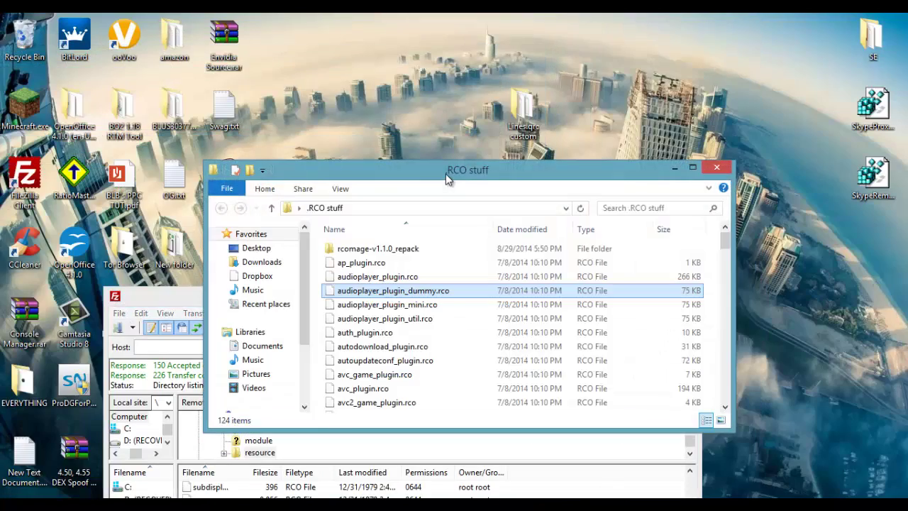
pyautogui.moveTo(445, 174); pyautogui.dragTo(273, 108)
pyautogui.click(587, 296)
pyautogui.moveTo(587, 297); pyautogui.dragTo(739, 53)
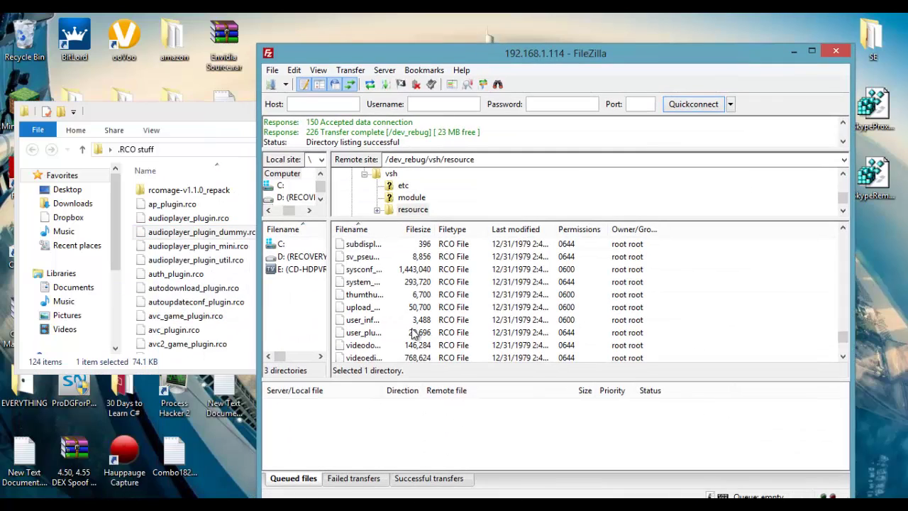
pyautogui.moveTo(361, 273); pyautogui.dragTo(220, 268)
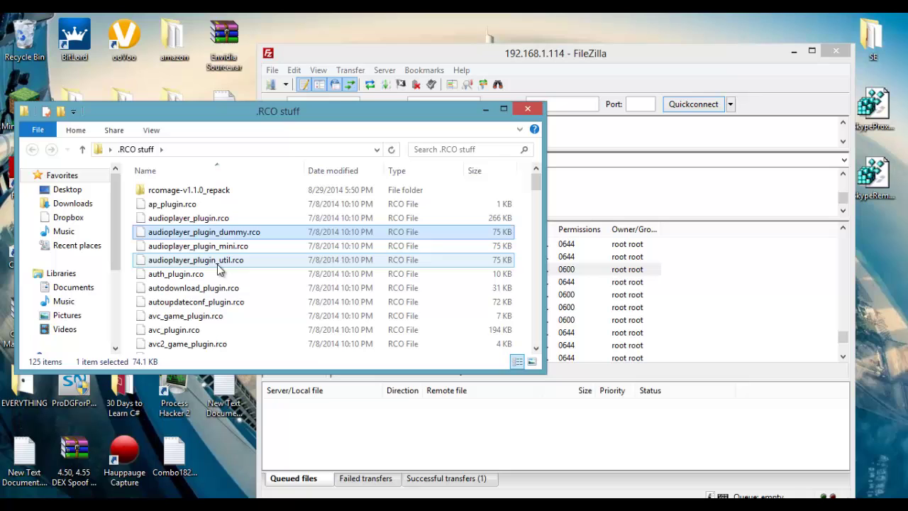
pyautogui.scroll(-5, 230, 272)
pyautogui.scroll(-10, 229, 271)
pyautogui.moveTo(229, 277); pyautogui.dragTo(218, 342)
pyautogui.click(218, 342)
# Open rcomage-v1.1.0_repack and launch rcomagegui.exe
pyautogui.scroll(-7, 213, 330)
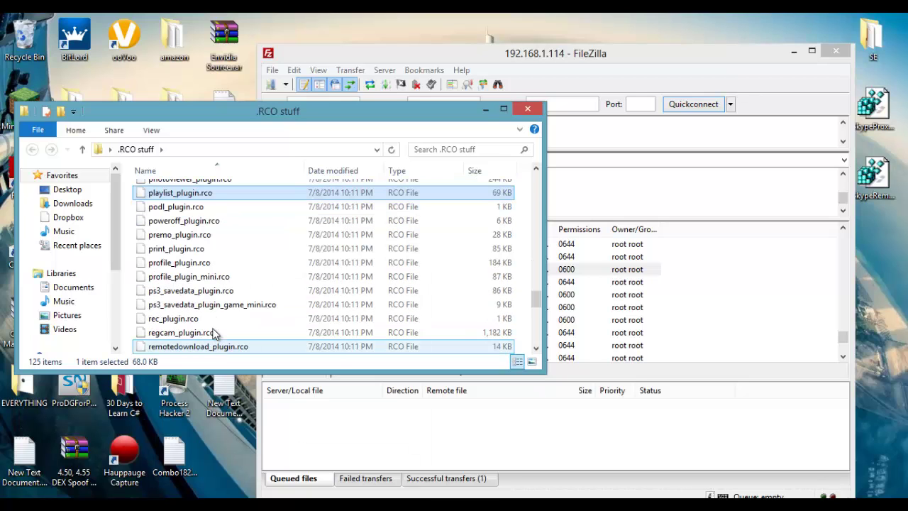
pyautogui.scroll(-2, 211, 315)
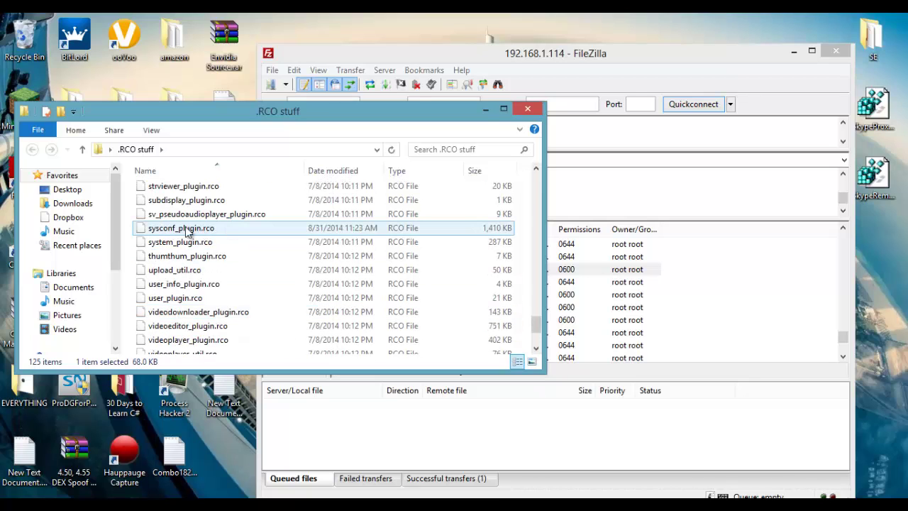
pyautogui.scroll(20, 186, 235)
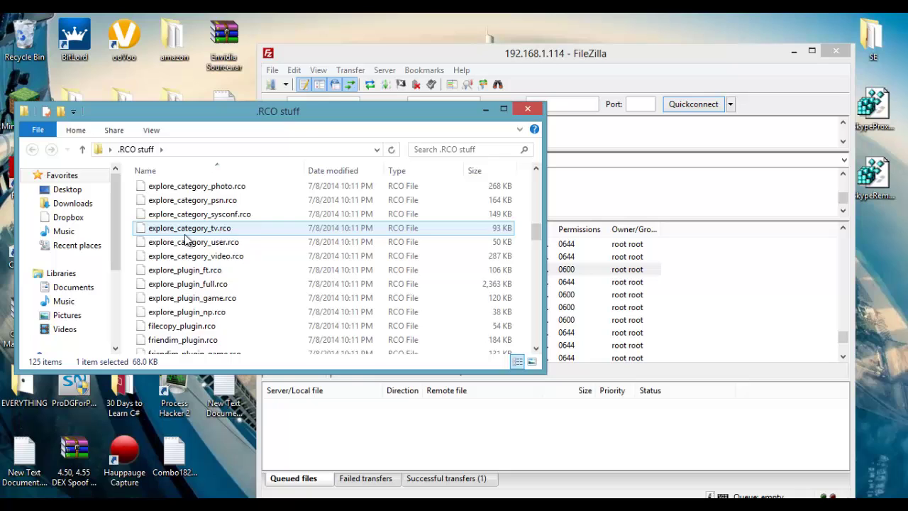
pyautogui.doubleClick(186, 190)
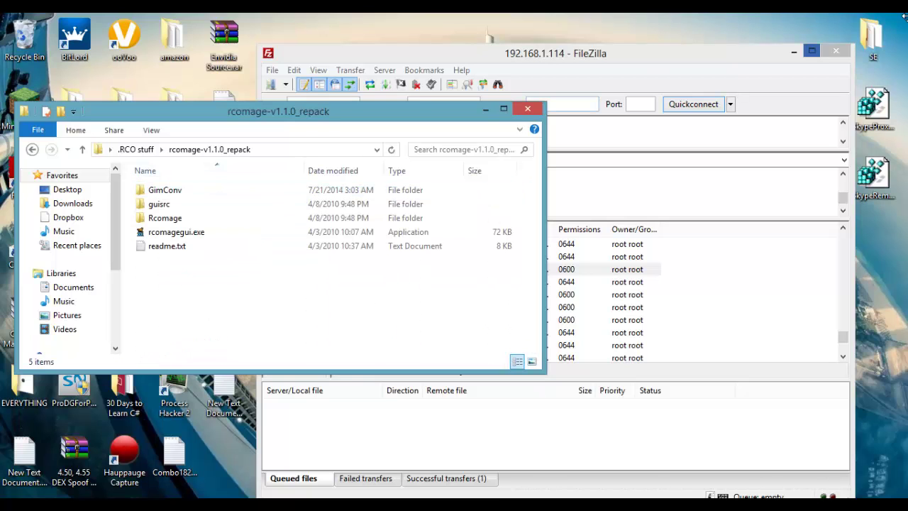
pyautogui.click(794, 51)
pyautogui.moveTo(348, 108); pyautogui.dragTo(664, 72)
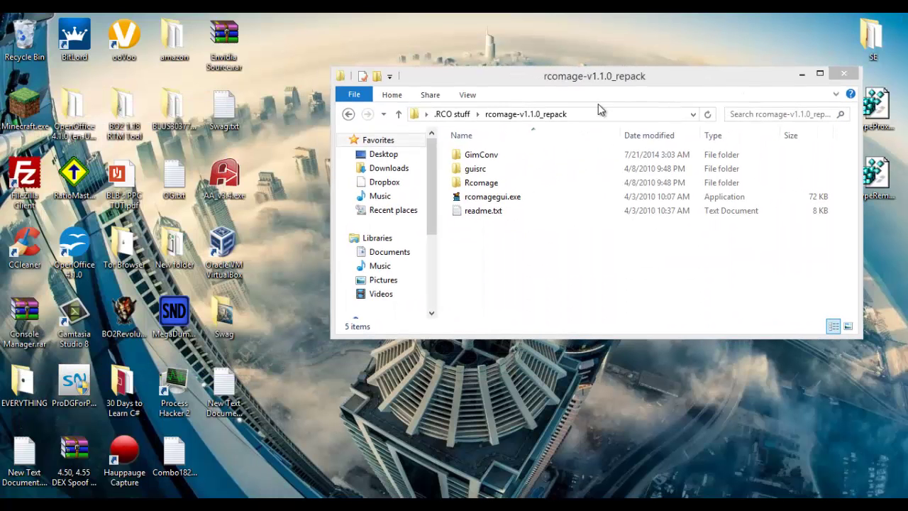
pyautogui.doubleClick(490, 182)
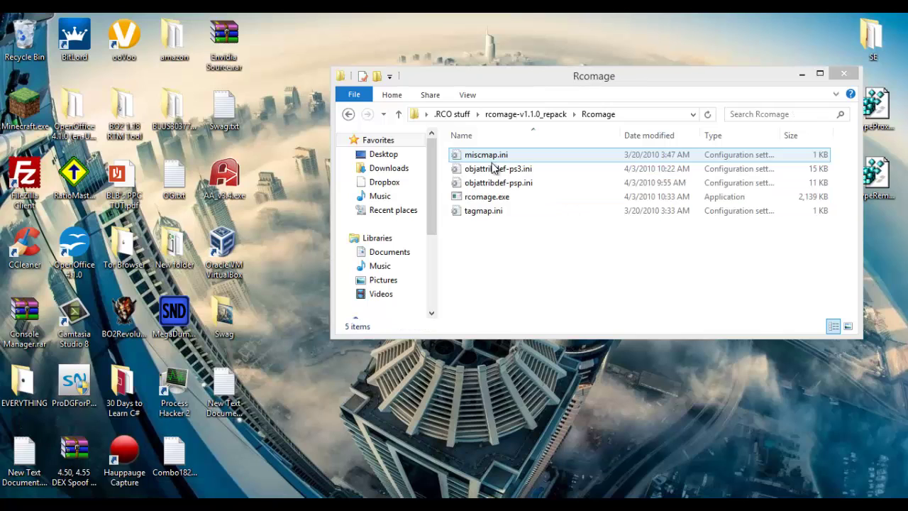
pyautogui.click(496, 197)
pyautogui.click(551, 113)
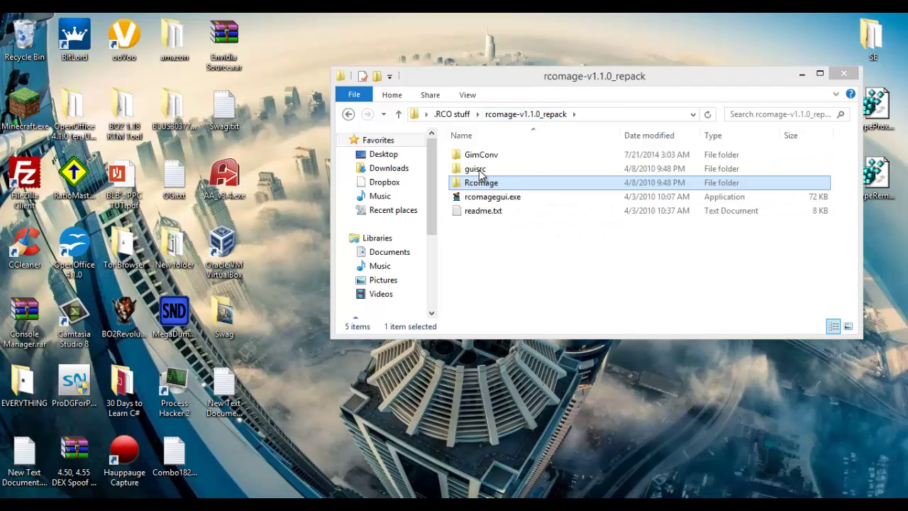
pyautogui.doubleClick(479, 170)
pyautogui.click(525, 114)
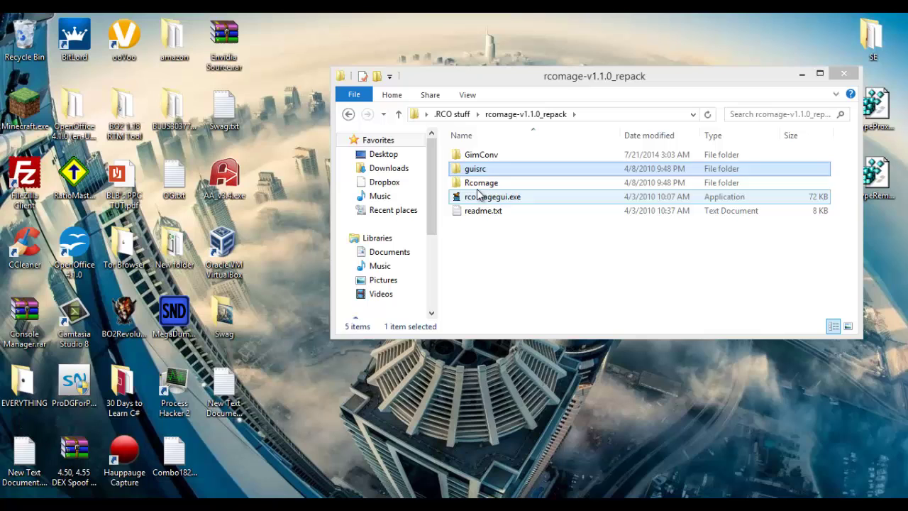
pyautogui.doubleClick(483, 198)
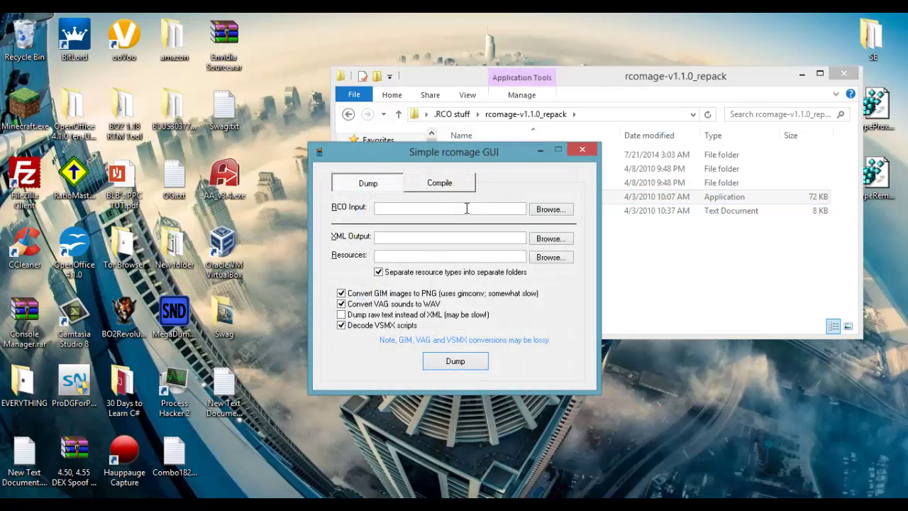
# Set RCO Input to sysconf_plugin.rco and XML Output to asdfasd in .RCO stuff
pyautogui.click(538, 213)
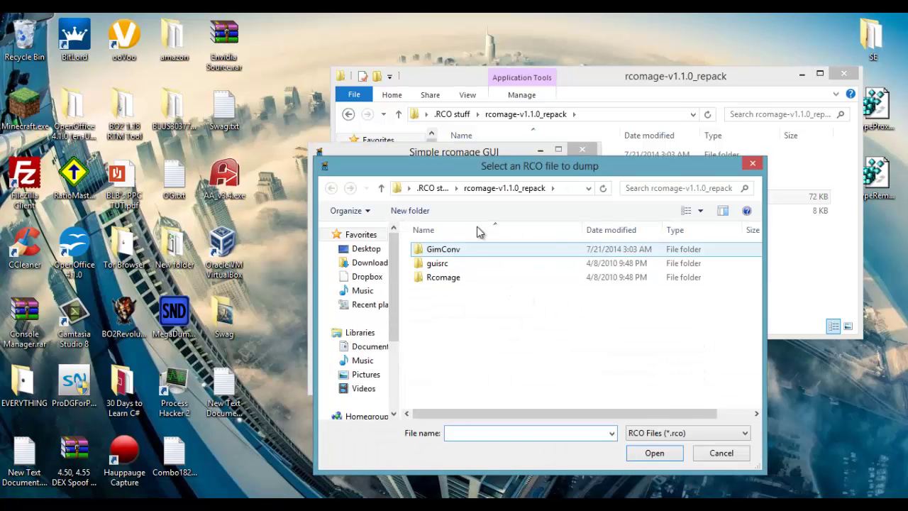
pyautogui.click(432, 188)
pyautogui.click(503, 319)
pyautogui.scroll(-20, 503, 317)
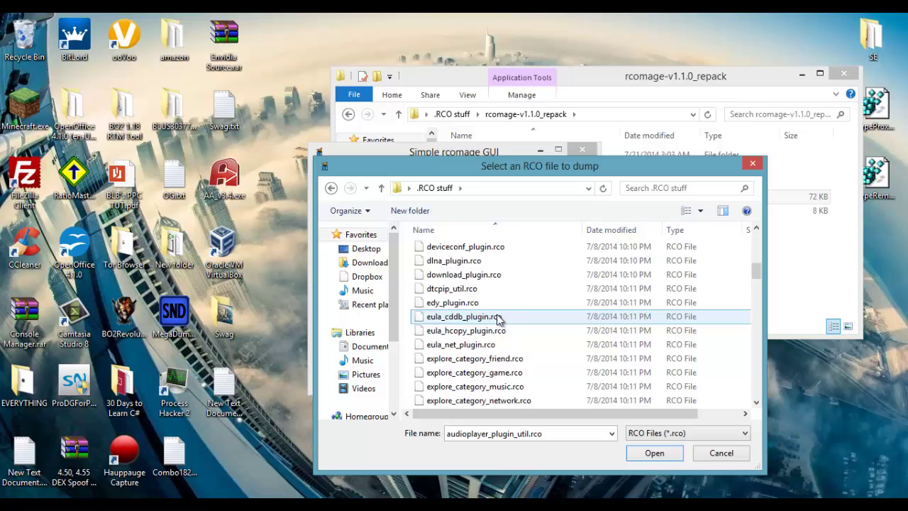
pyautogui.scroll(-3, 500, 328)
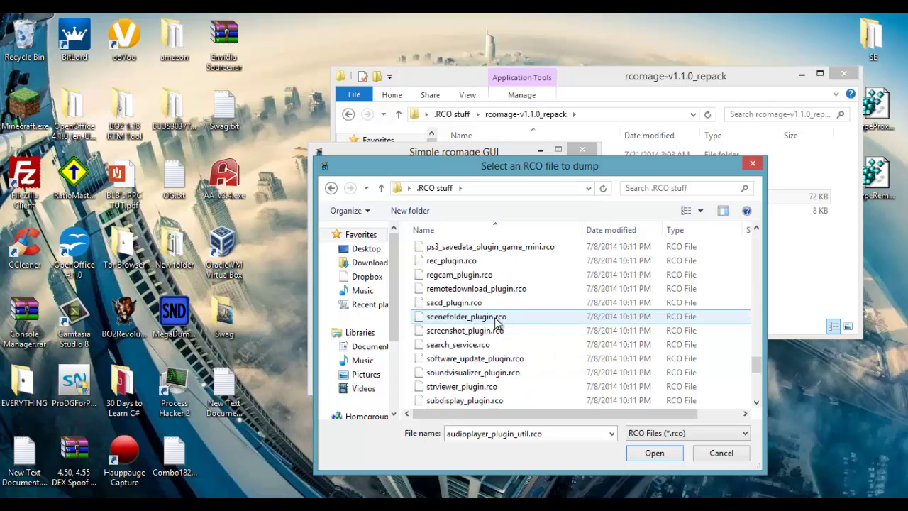
pyautogui.click(489, 346)
pyautogui.doubleClick(490, 348)
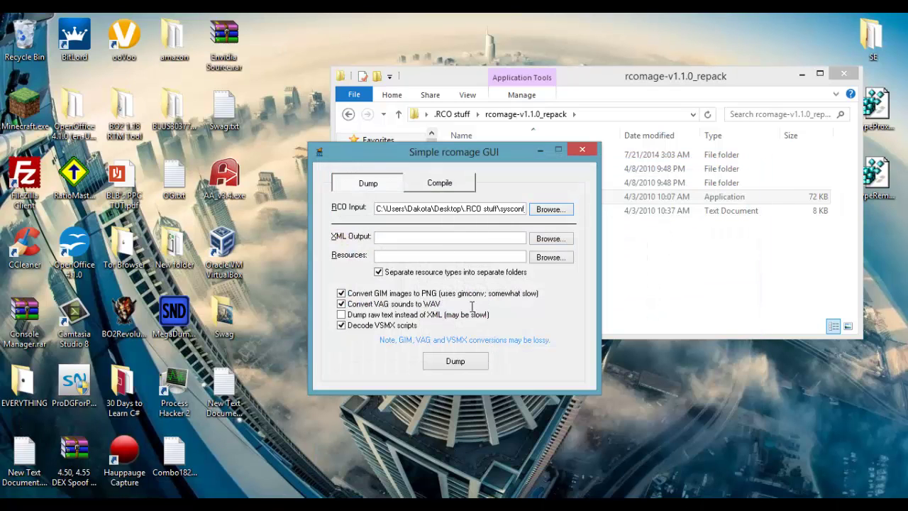
pyautogui.click(550, 239)
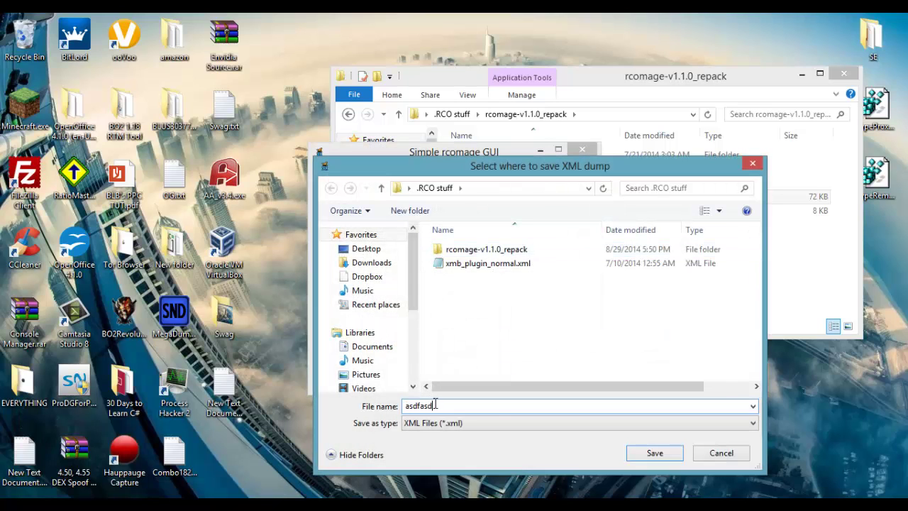
pyautogui.write('asdfasd')
pyautogui.click(654, 452)
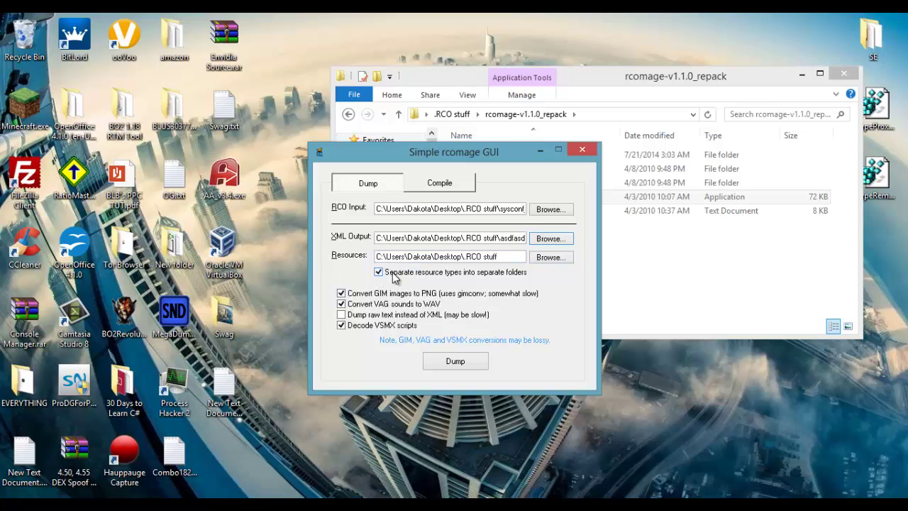
# Adjust the dump checkboxes, run the dump and dismiss the success message
pyautogui.click(392, 274)
pyautogui.click(394, 293)
pyautogui.click(391, 304)
pyautogui.click(387, 326)
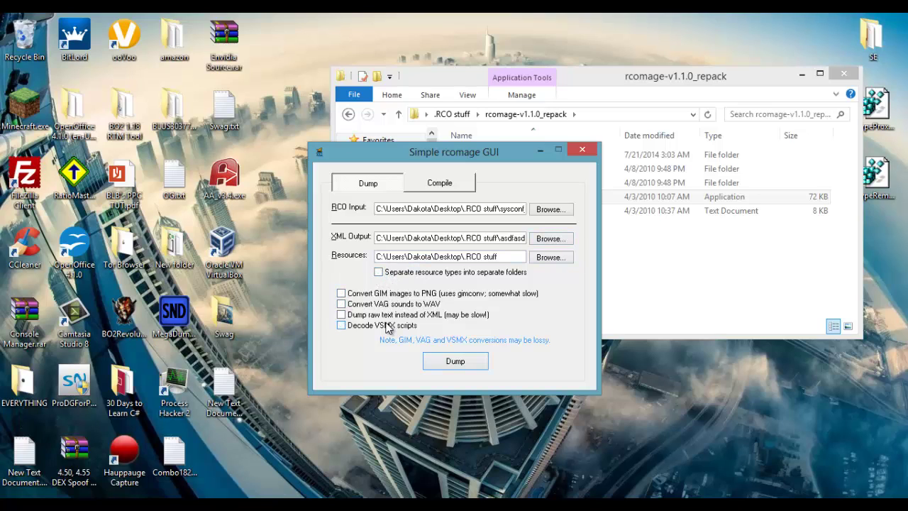
pyautogui.click(398, 275)
pyautogui.click(454, 360)
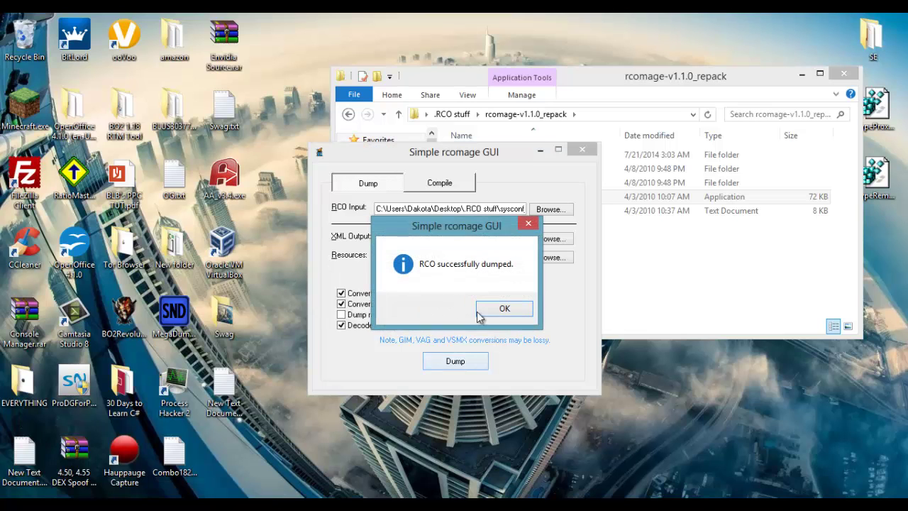
pyautogui.click(526, 316)
# Open the dump's Text folder and edit English.xml with Notepad++
pyautogui.click(540, 147)
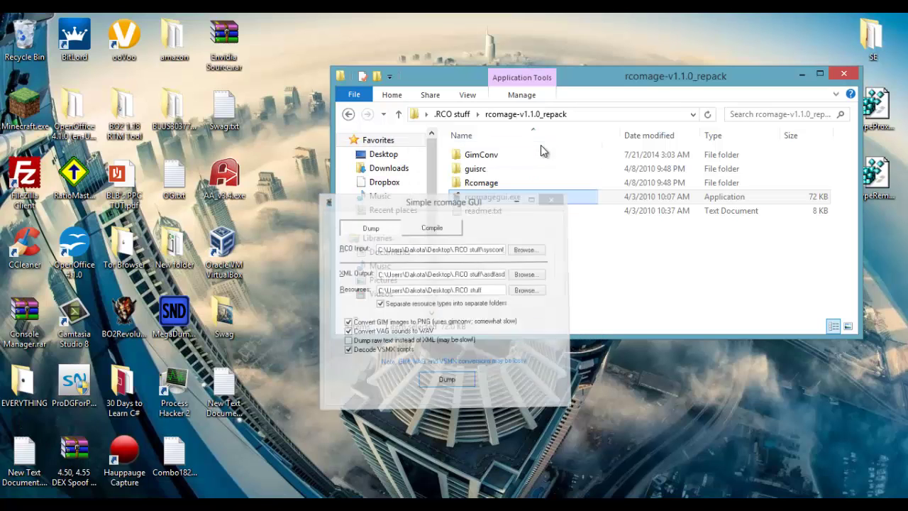
pyautogui.click(454, 115)
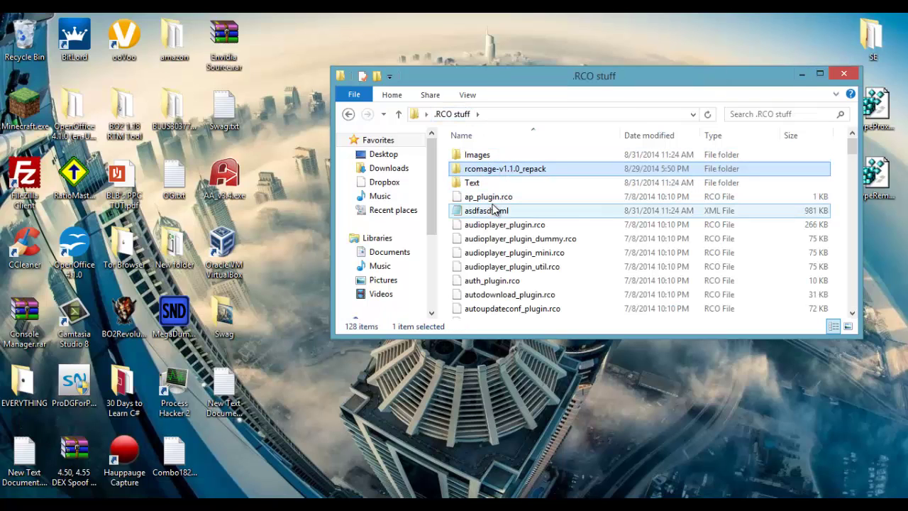
pyautogui.doubleClick(479, 184)
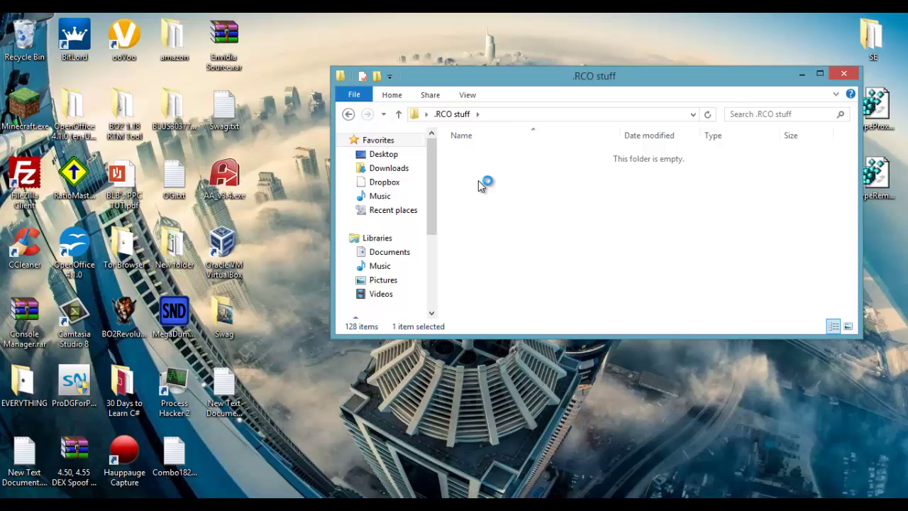
pyautogui.rightClick(487, 209)
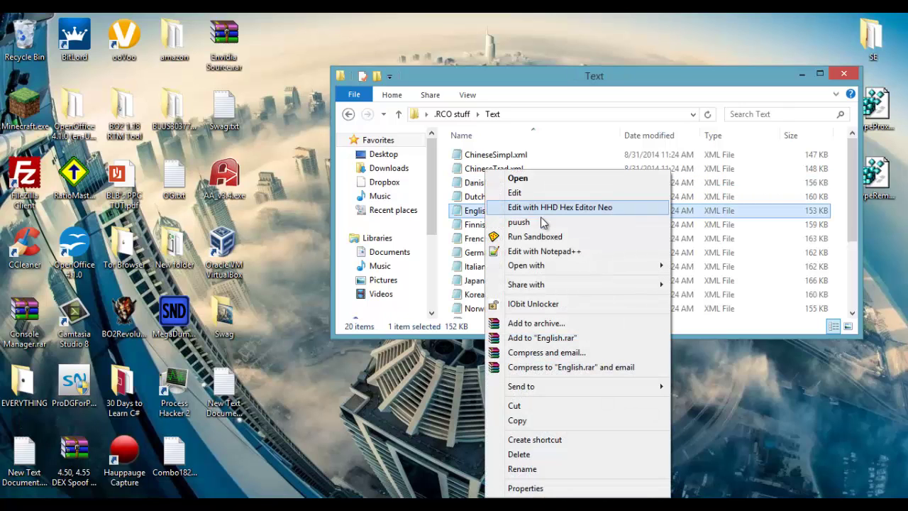
pyautogui.press('Escape')
pyautogui.click(492, 154)
pyautogui.scroll(-1, 497, 219)
pyautogui.scroll(1, 496, 219)
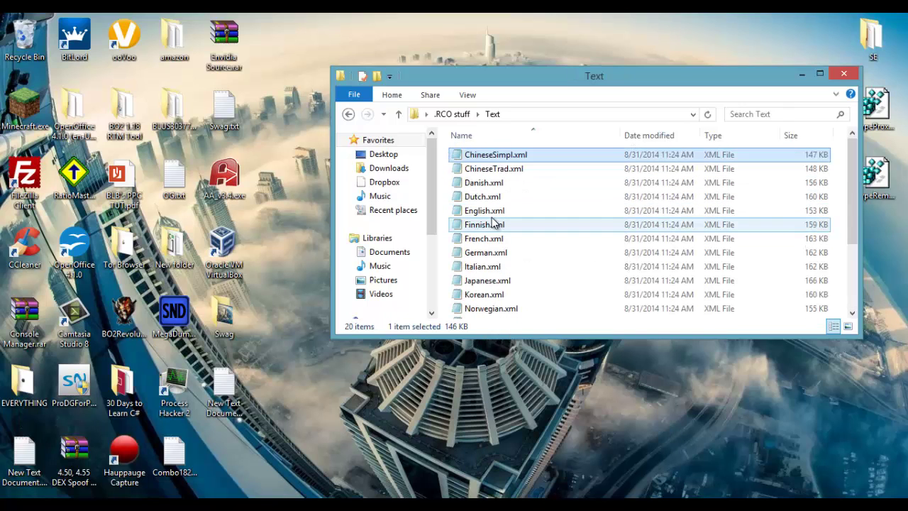
pyautogui.rightClick(492, 212)
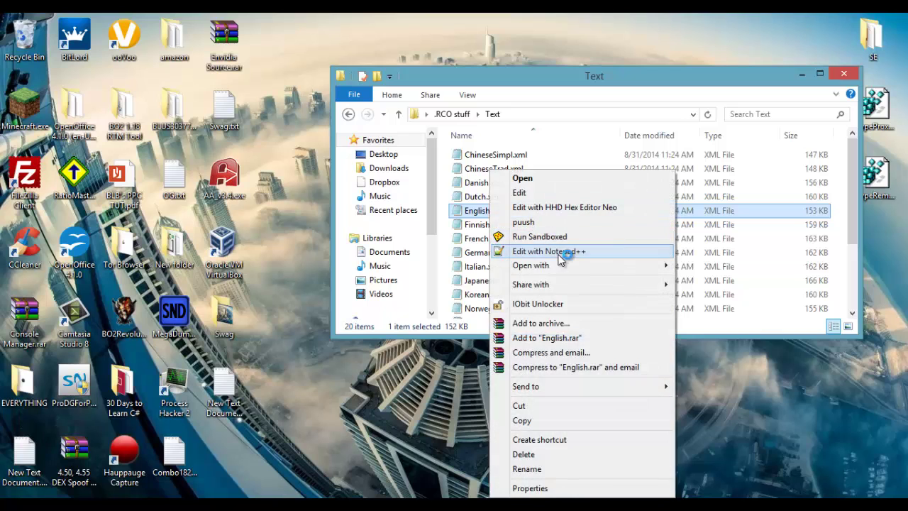
pyautogui.click(567, 249)
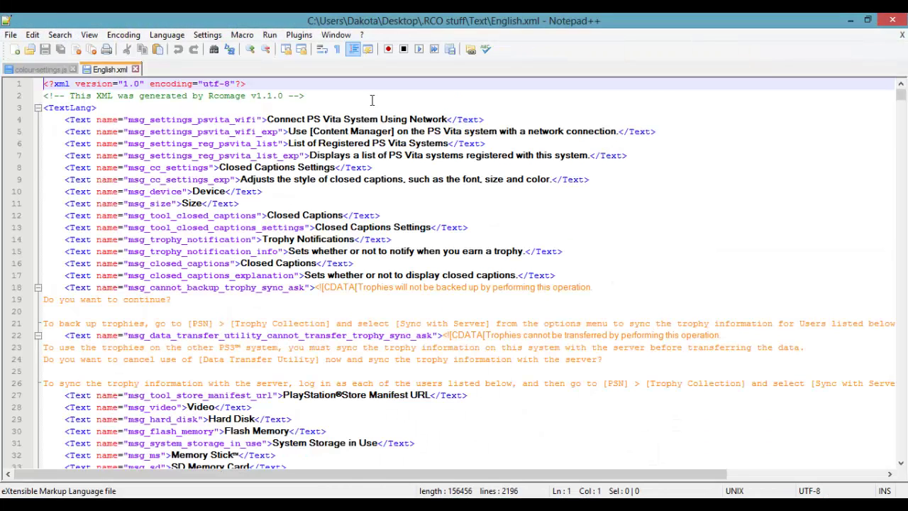
# Find the word 'hacker' in English.xml
pyautogui.click(372, 154)
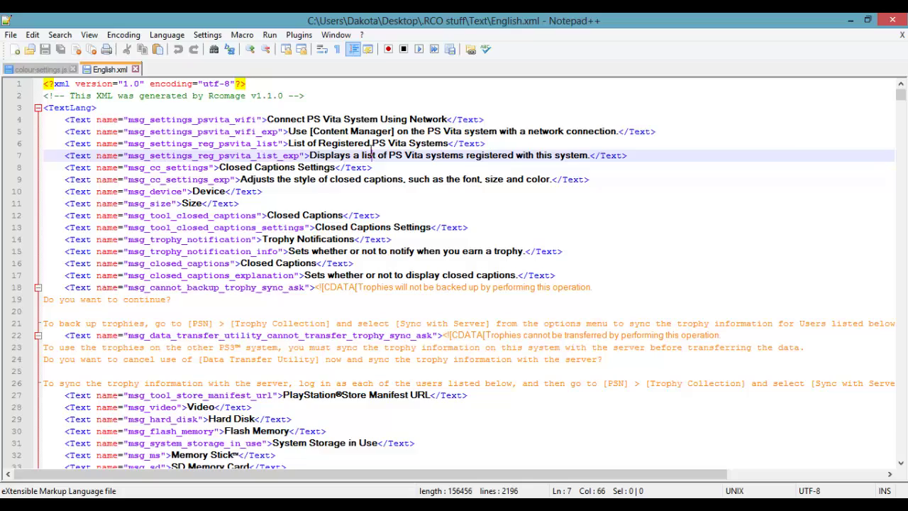
pyautogui.scroll(-8, 362, 213)
pyautogui.scroll(8, 354, 282)
pyautogui.hotkey('ctrl', 'f')
pyautogui.write('hack')
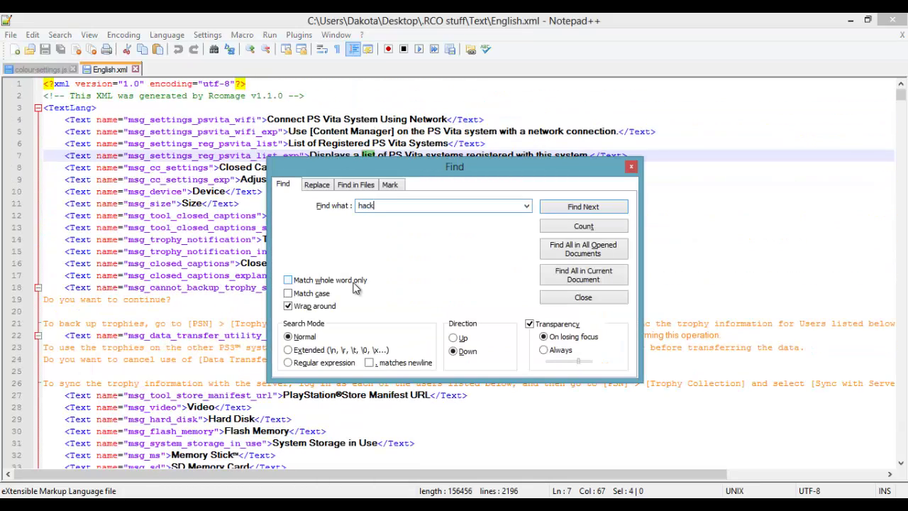
pyautogui.write('er')
pyautogui.press('Return')
pyautogui.click(630, 166)
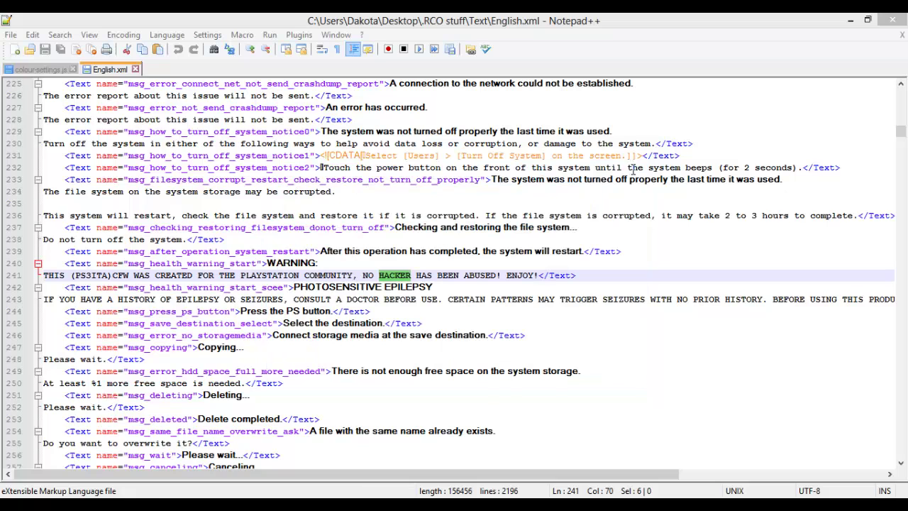
# Replace the warning sentence on line 241 with 'Swag' and save the file
pyautogui.moveTo(46, 277); pyautogui.dragTo(534, 272)
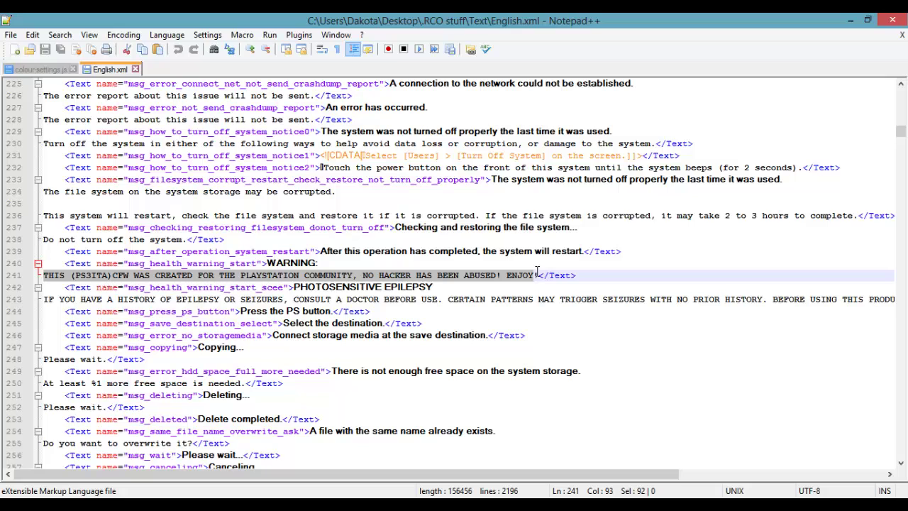
pyautogui.click(473, 268)
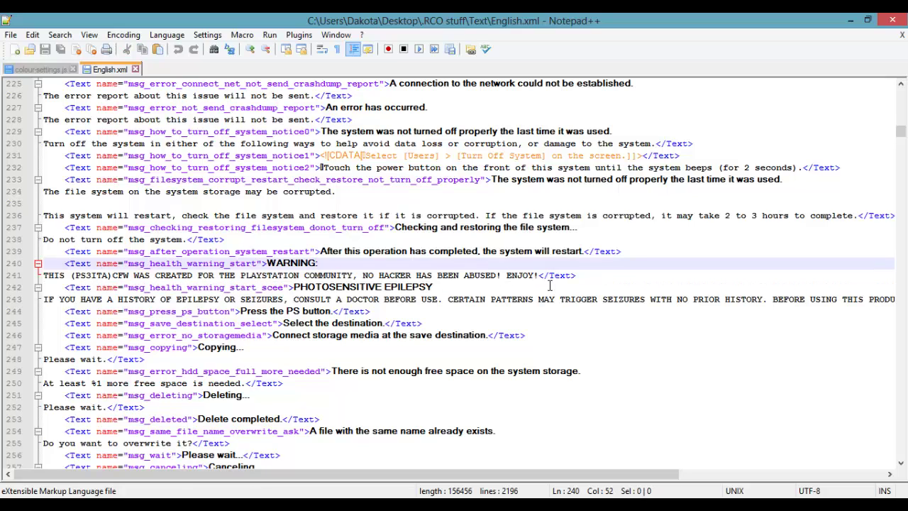
pyautogui.moveTo(539, 277); pyautogui.dragTo(54, 284)
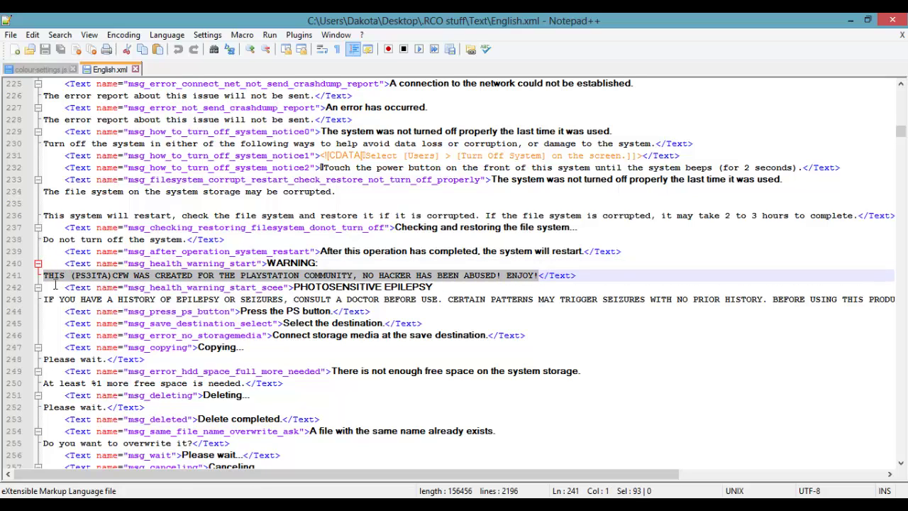
pyautogui.write('Swag')
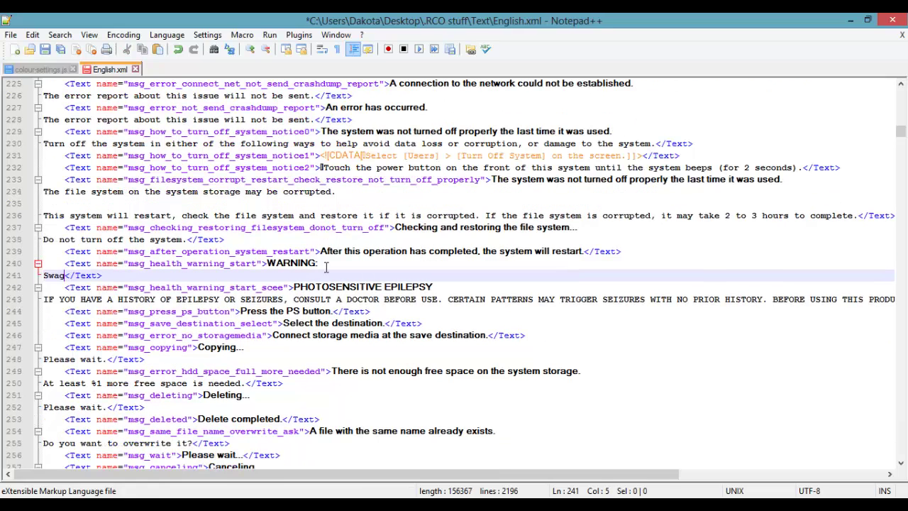
pyautogui.click(44, 49)
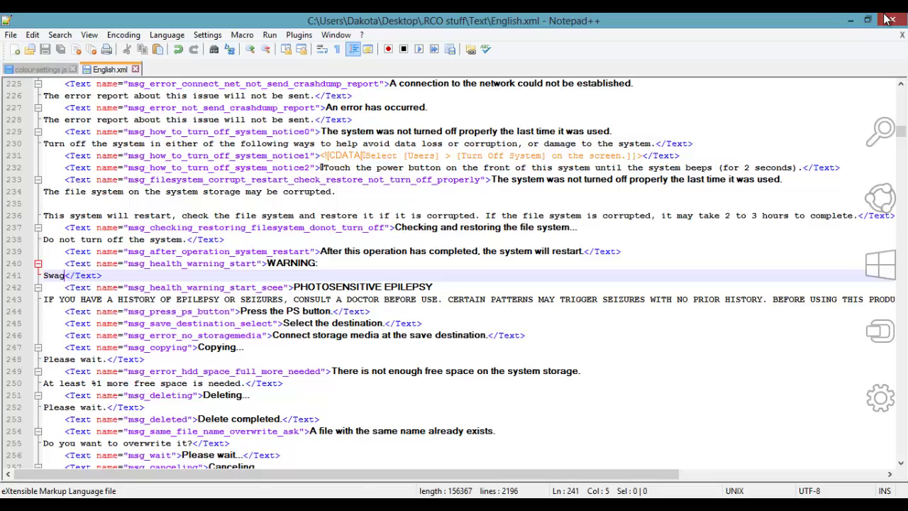
# Switch rcomage to Compile and set the asdfasd XML dump as input
pyautogui.click(853, 19)
pyautogui.click(447, 114)
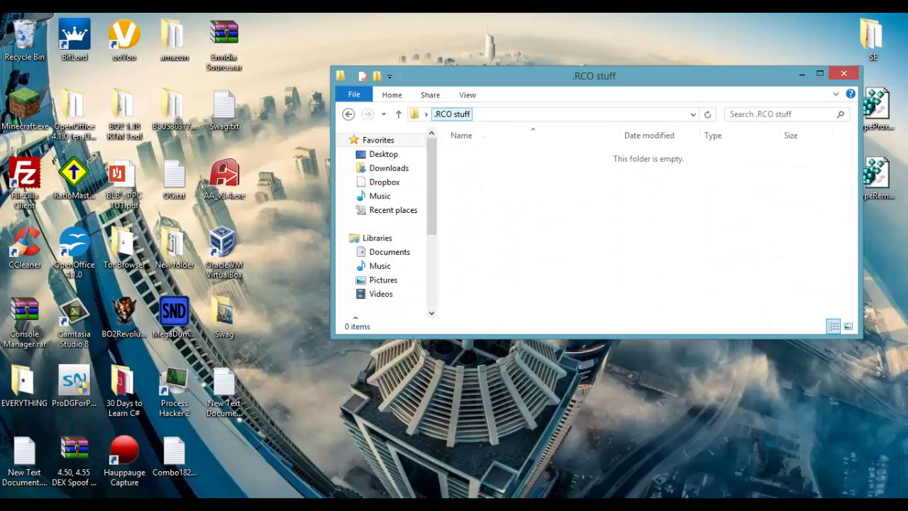
pyautogui.hotkey('alt', 'Tab')
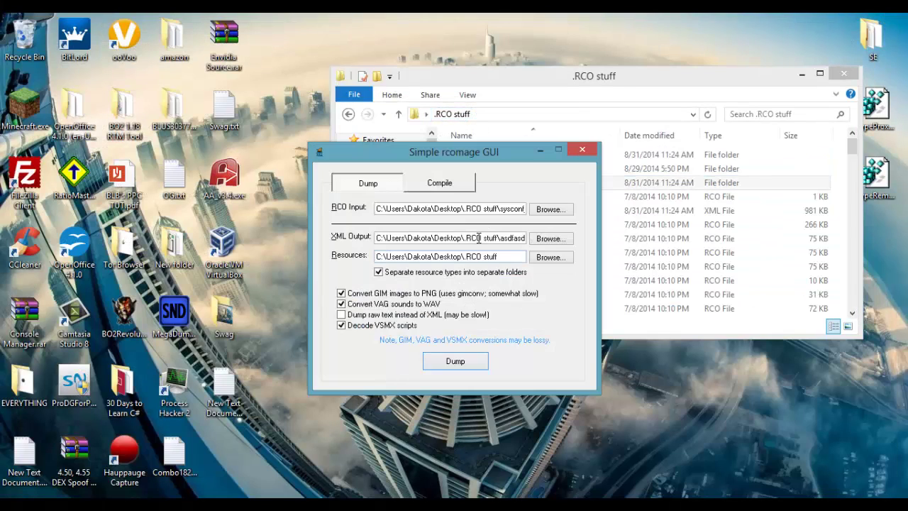
pyautogui.click(441, 184)
pyautogui.click(548, 209)
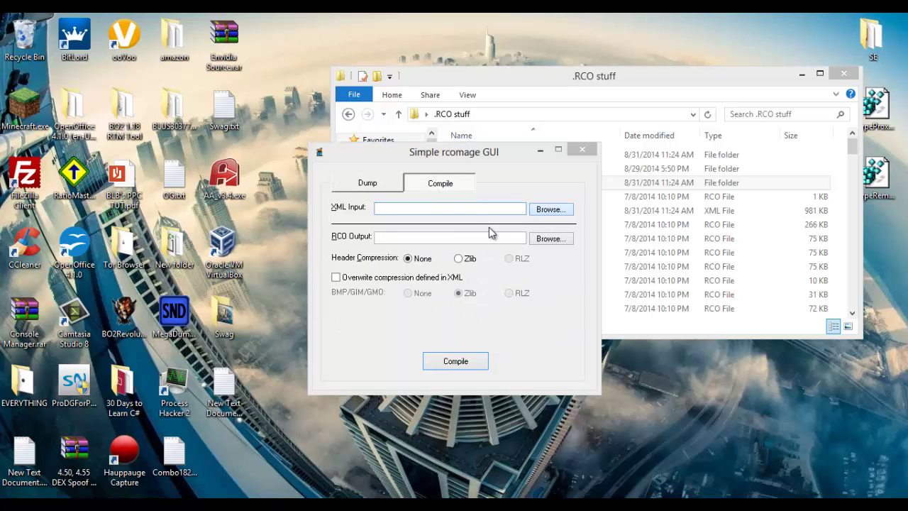
pyautogui.doubleClick(461, 293)
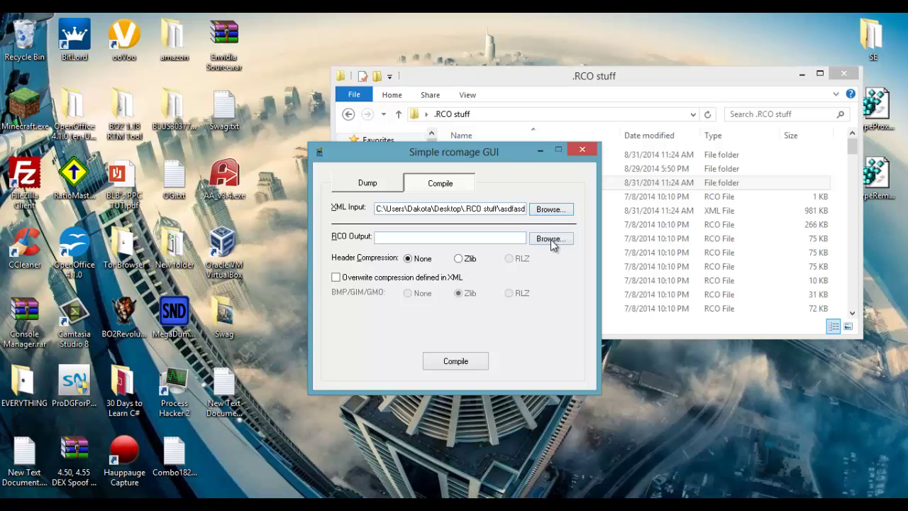
# Set RCO Output to the existing sysconf_plugin.rco and confirm replacing it
pyautogui.click(549, 239)
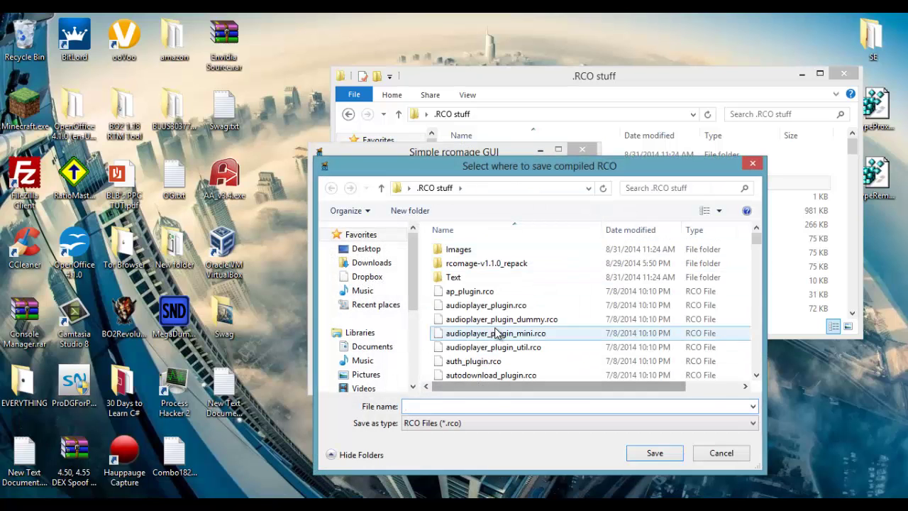
pyautogui.click(496, 332)
pyautogui.scroll(-20, 500, 337)
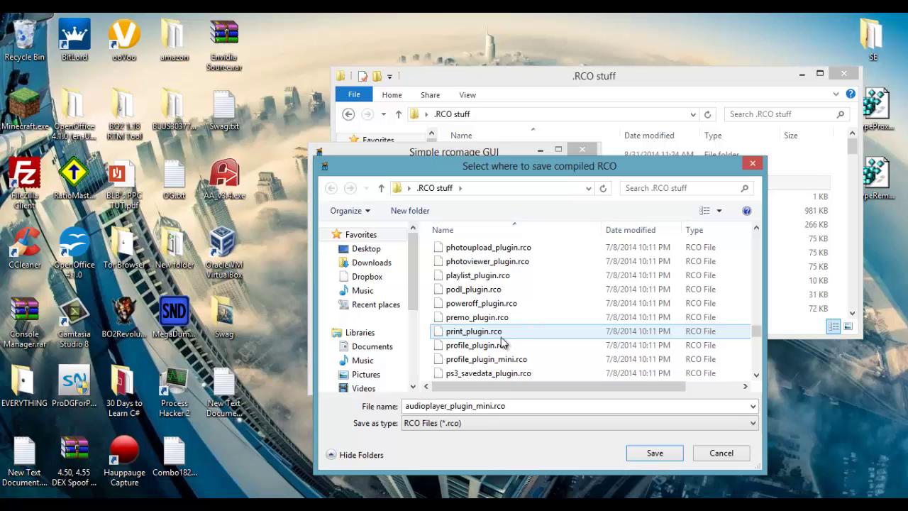
pyautogui.scroll(-5, 500, 343)
pyautogui.doubleClick(497, 317)
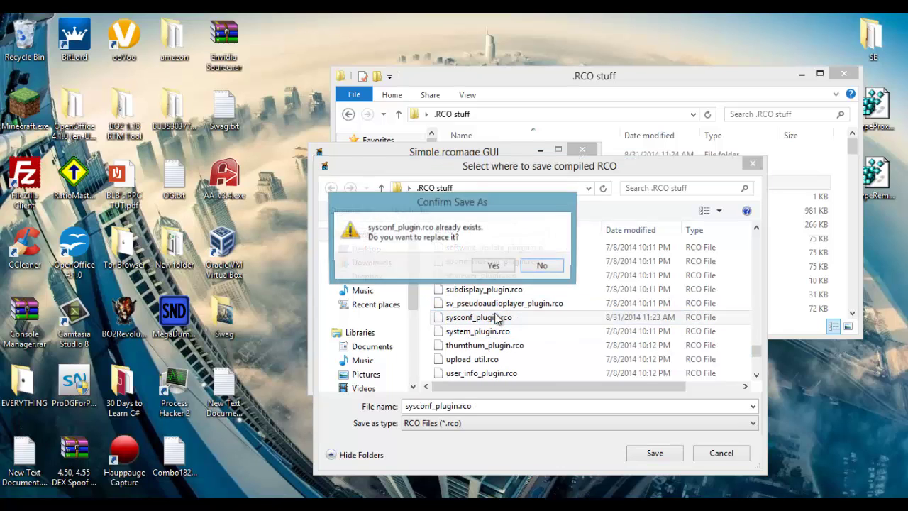
pyautogui.click(488, 264)
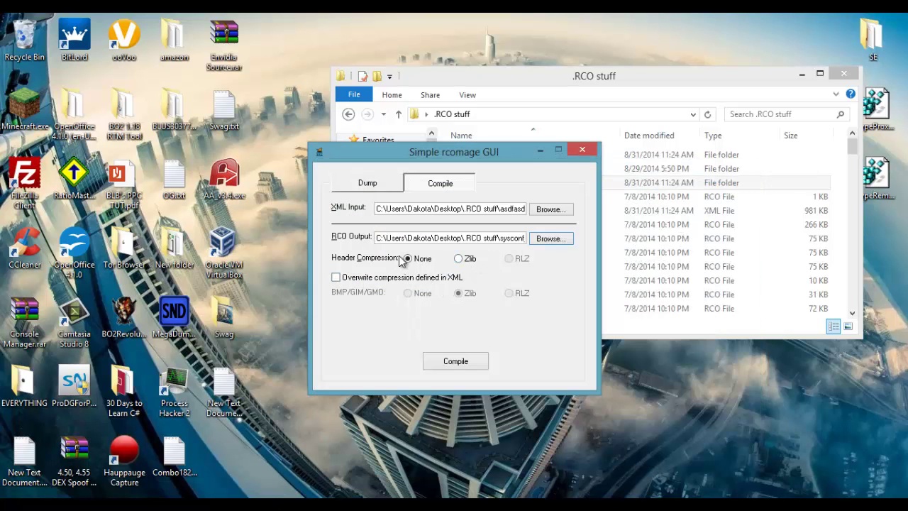
# Choose Zlib header compression and start compiling sysconf_plugin.rco
pyautogui.click(471, 258)
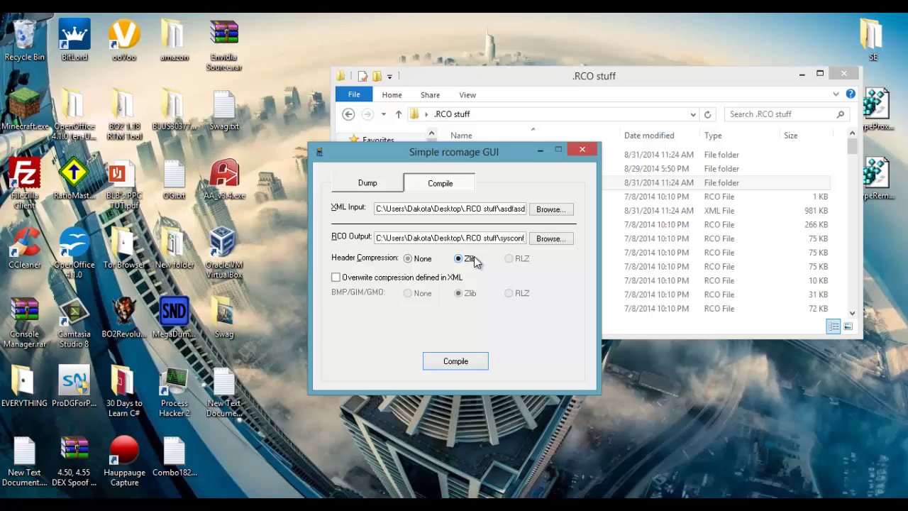
pyautogui.click(467, 361)
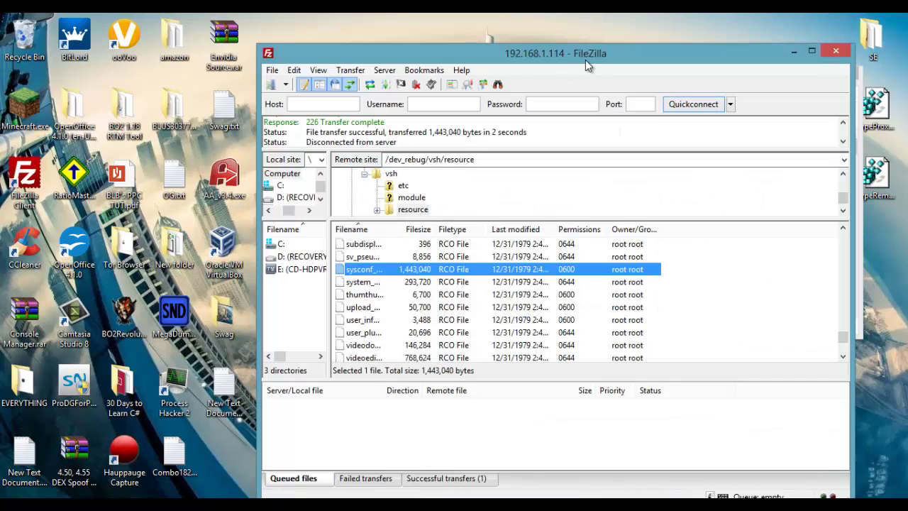
# Review FileZilla's remote resource list during compiling, then dismiss the compile success message
pyautogui.moveTo(585, 59); pyautogui.dragTo(775, 55)
pyautogui.moveTo(384, 153); pyautogui.dragTo(205, 143)
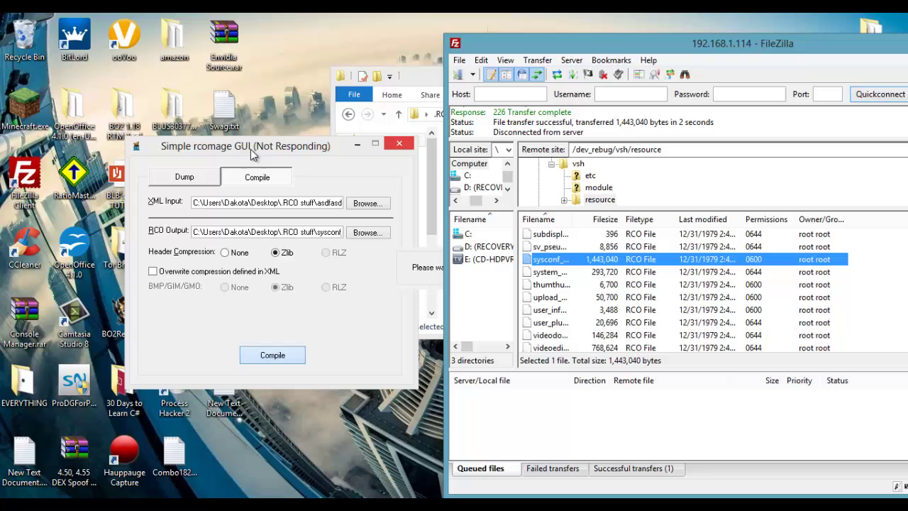
pyautogui.scroll(3, 576, 260)
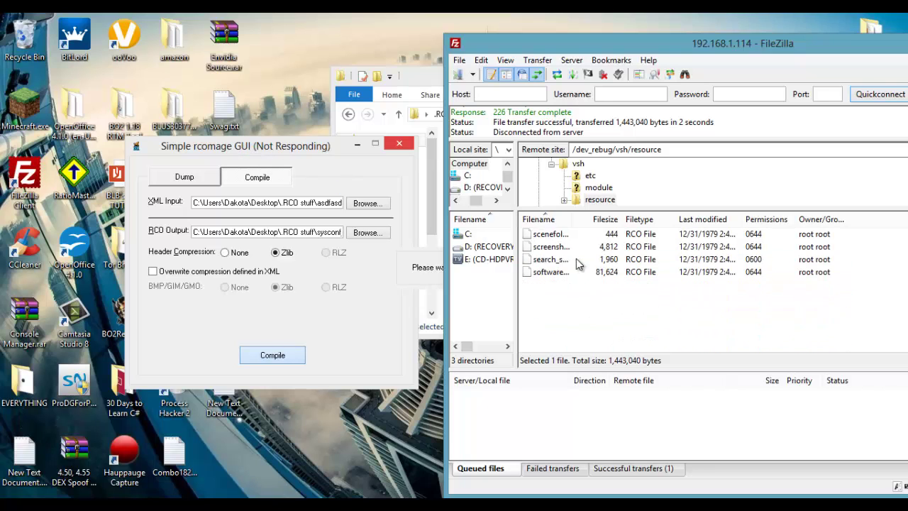
pyautogui.scroll(12, 575, 261)
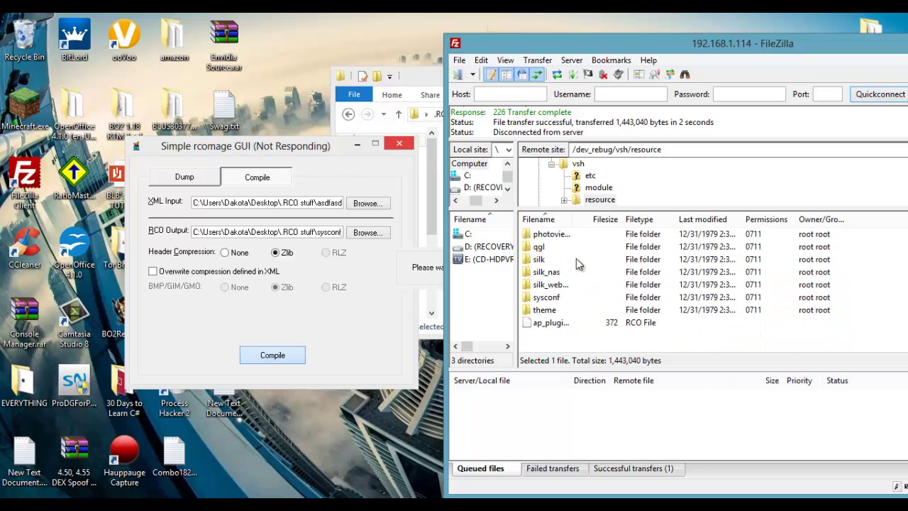
pyautogui.scroll(-15, 576, 258)
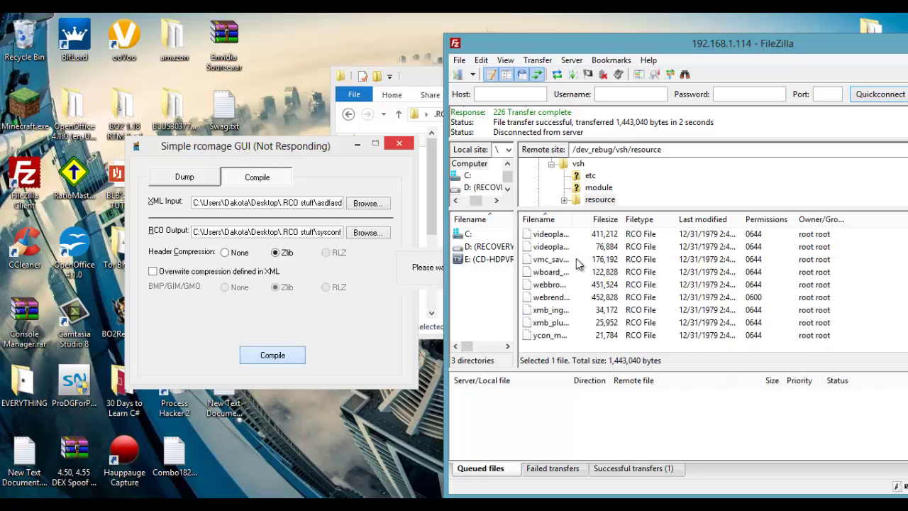
pyautogui.moveTo(226, 142); pyautogui.dragTo(369, 141)
pyautogui.click(877, 32)
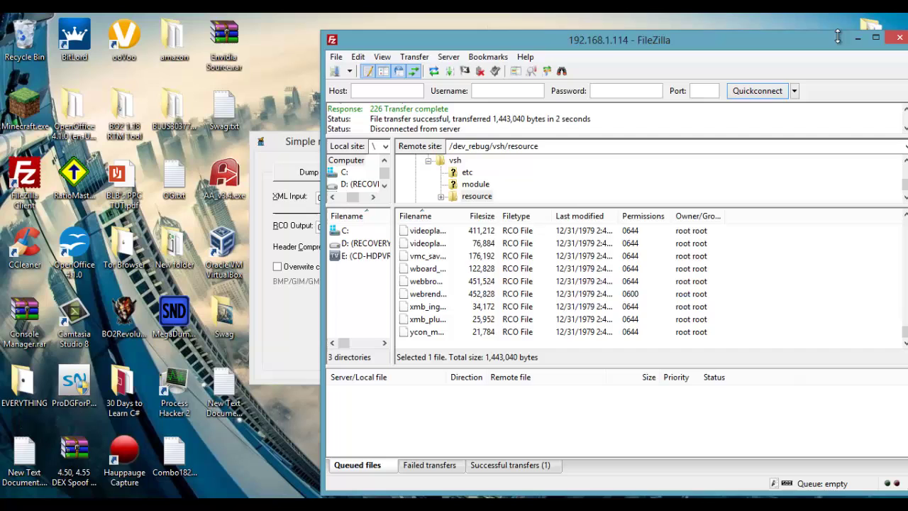
pyautogui.press('super+Down')
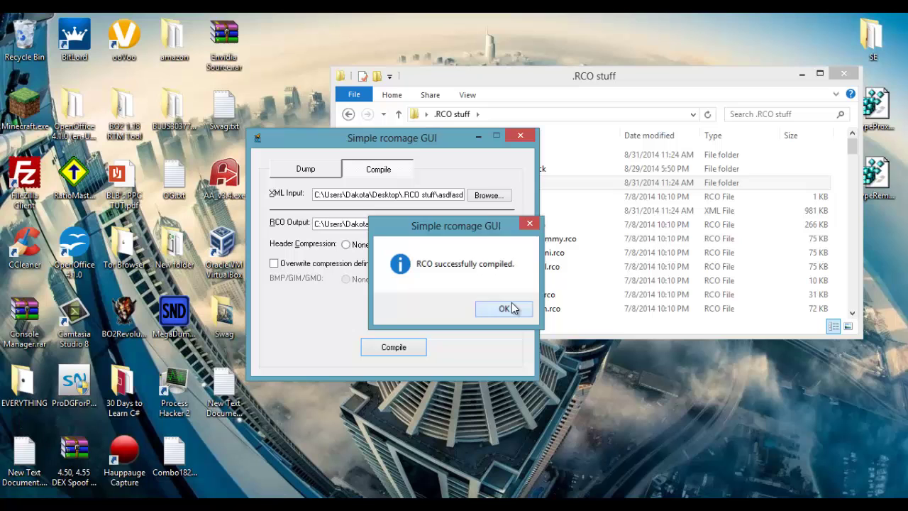
pyautogui.click(522, 307)
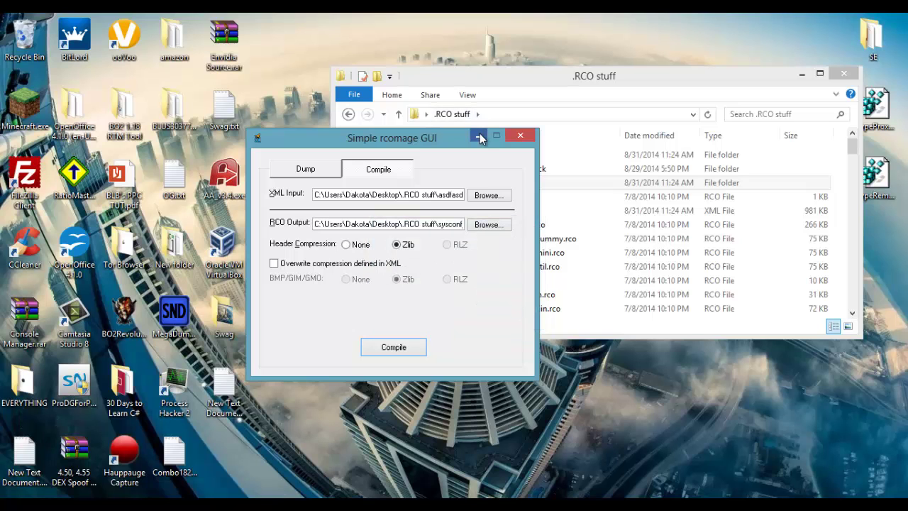
# Place FileZilla and the .RCO stuff folder side by side
pyautogui.click(480, 135)
pyautogui.click(552, 302)
pyautogui.scroll(-12, 552, 302)
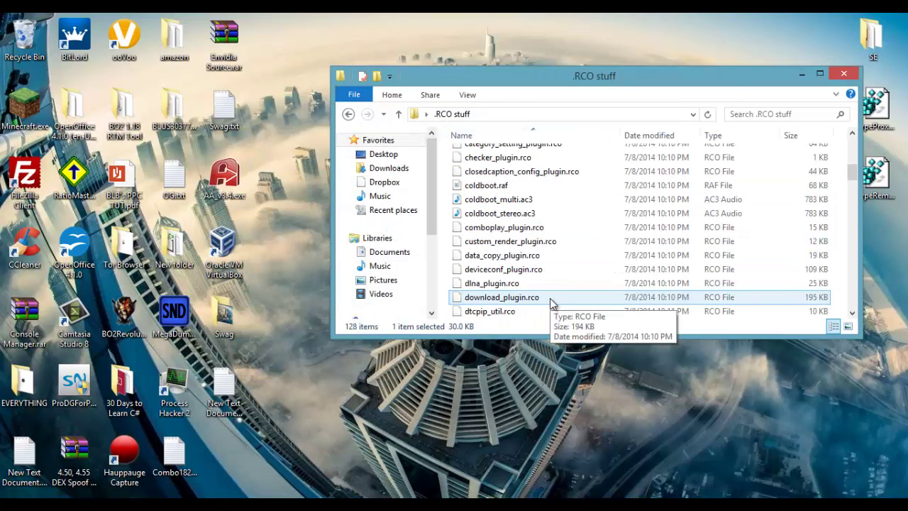
pyautogui.hotkey('alt', 'Tab')
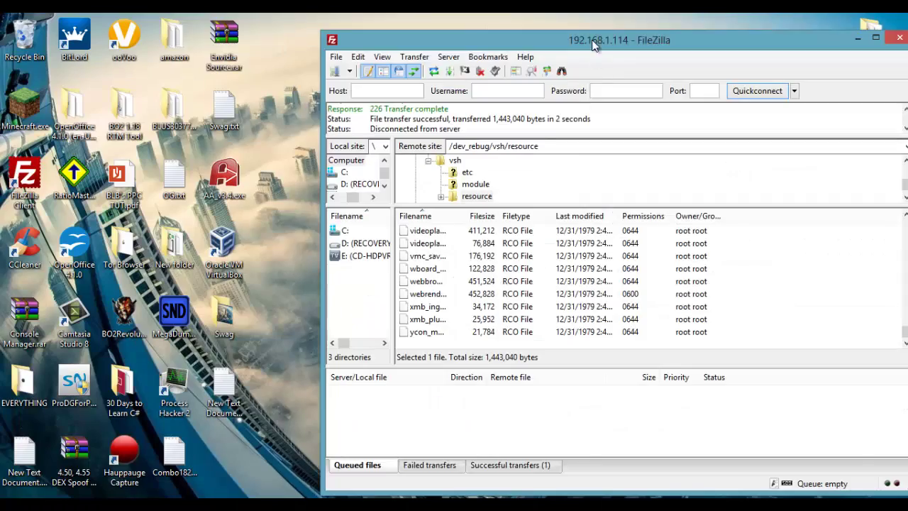
pyautogui.moveTo(596, 43); pyautogui.dragTo(255, 2)
pyautogui.click(868, 20)
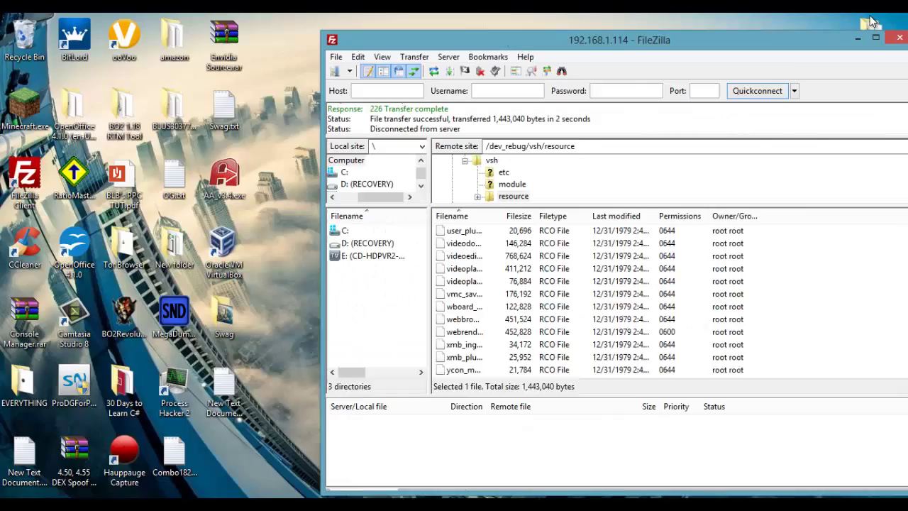
pyautogui.moveTo(582, 21); pyautogui.dragTo(250, 61)
# Upload sysconf_plugin.rco to /dev_rebug/vsh/resource, overwriting the console's copy
pyautogui.click(666, 78)
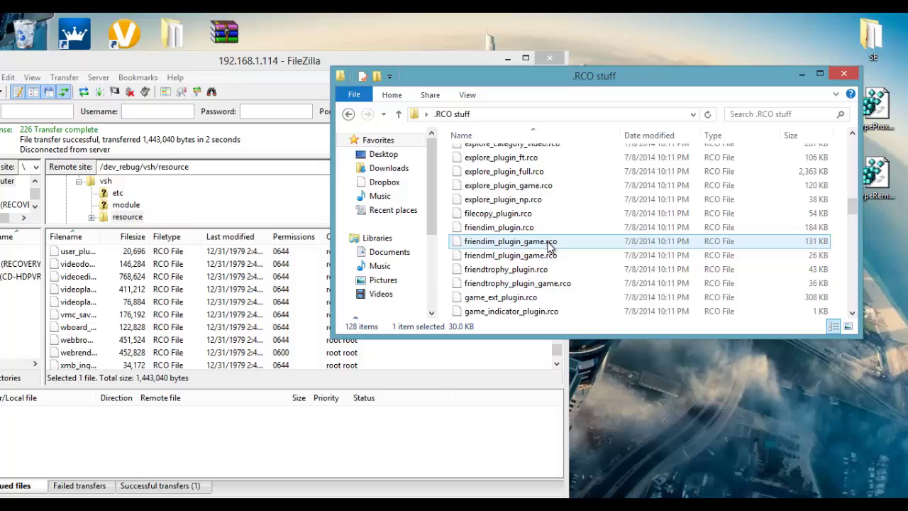
pyautogui.scroll(-13, 491, 264)
pyautogui.scroll(-4, 491, 264)
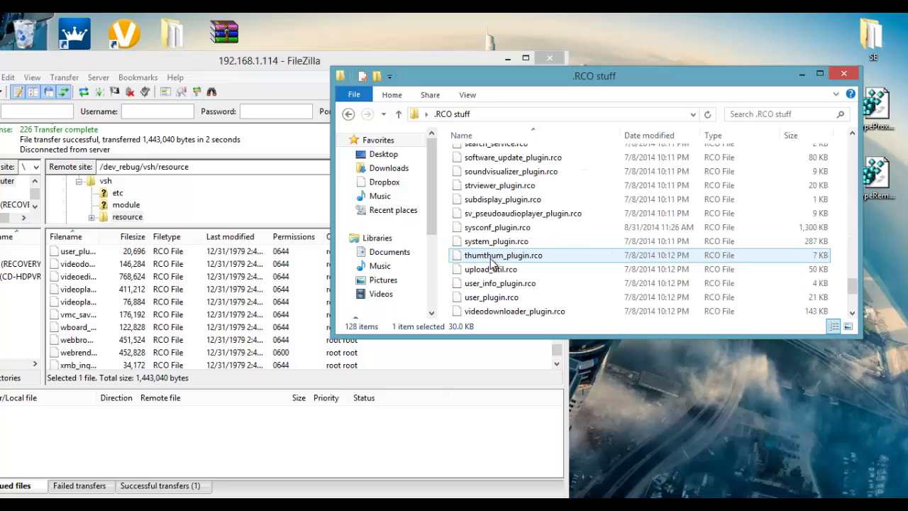
pyautogui.scroll(1, 497, 263)
pyautogui.moveTo(499, 262); pyautogui.dragTo(135, 281)
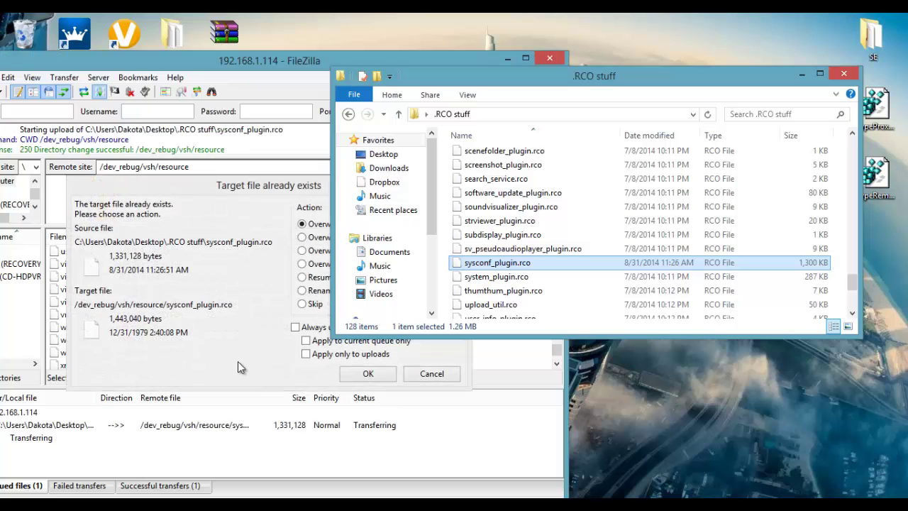
pyautogui.click(239, 364)
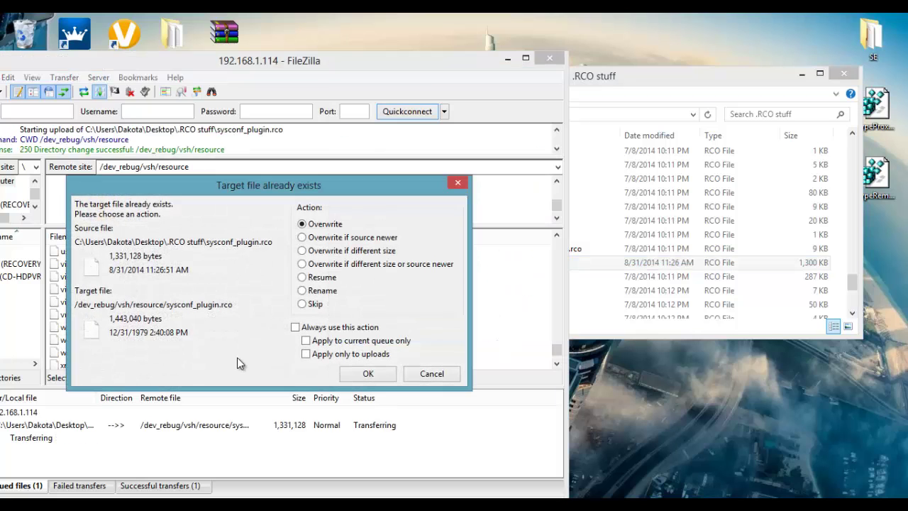
pyautogui.click(368, 374)
# Close FileZilla, the rcomage GUI and the .RCO stuff window
pyautogui.moveTo(306, 67); pyautogui.dragTo(436, 67)
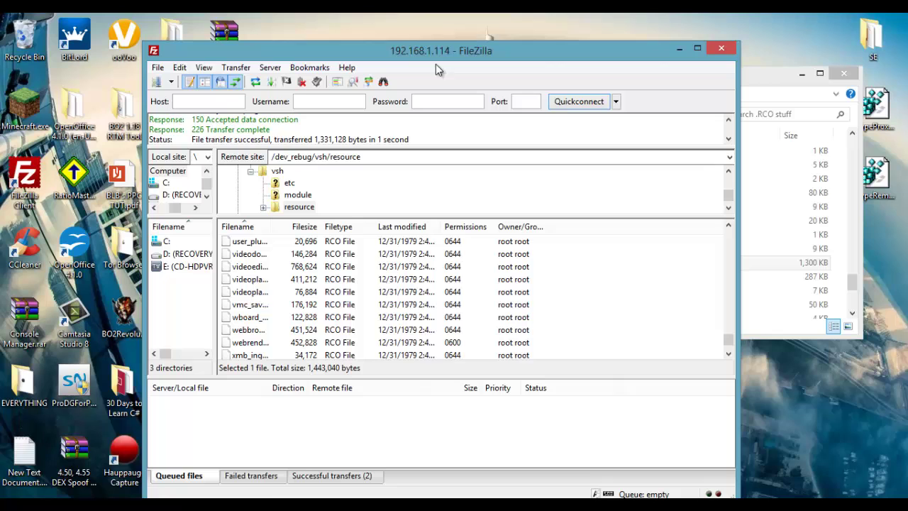
pyautogui.click(719, 49)
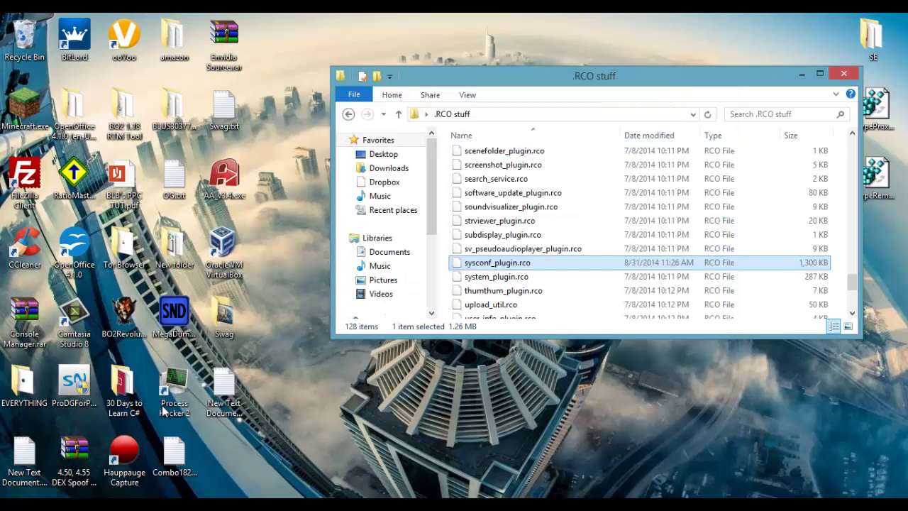
pyautogui.hotkey('alt', 'Tab')
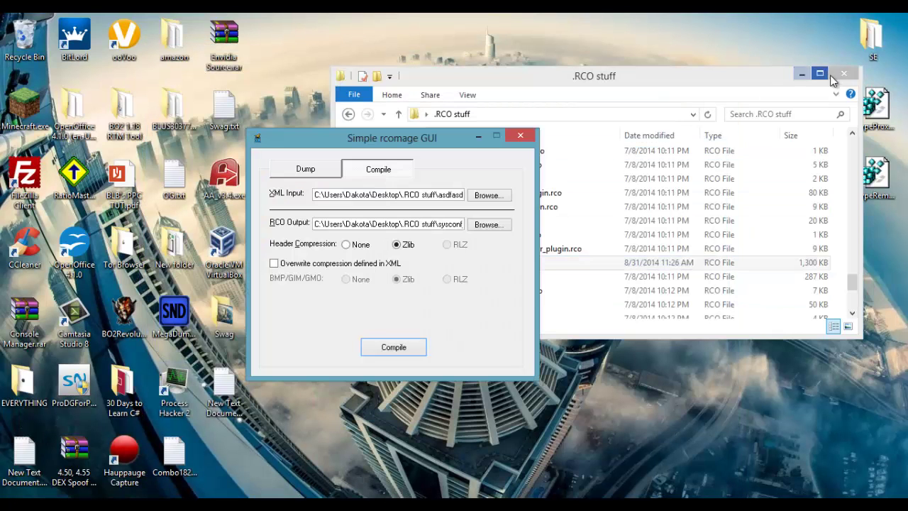
pyautogui.click(522, 139)
pyautogui.click(843, 74)
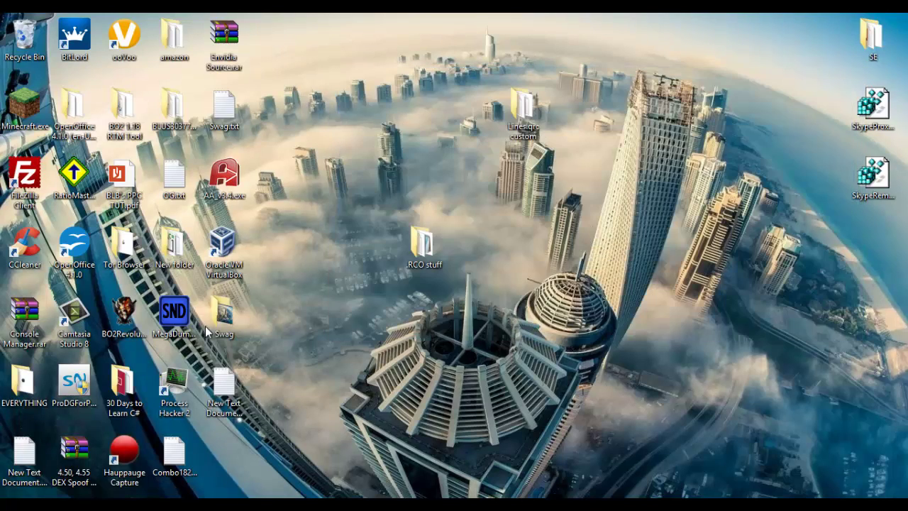